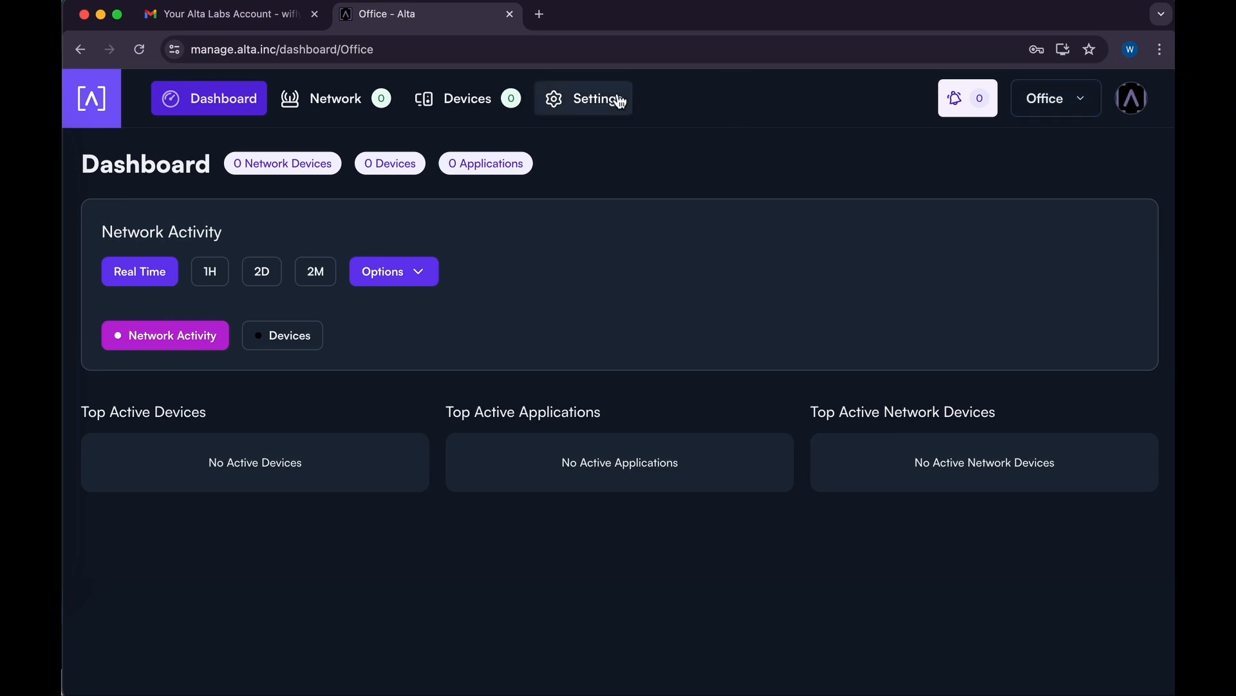
Open the Office site's settings and display its Users tab.
click(579, 100)
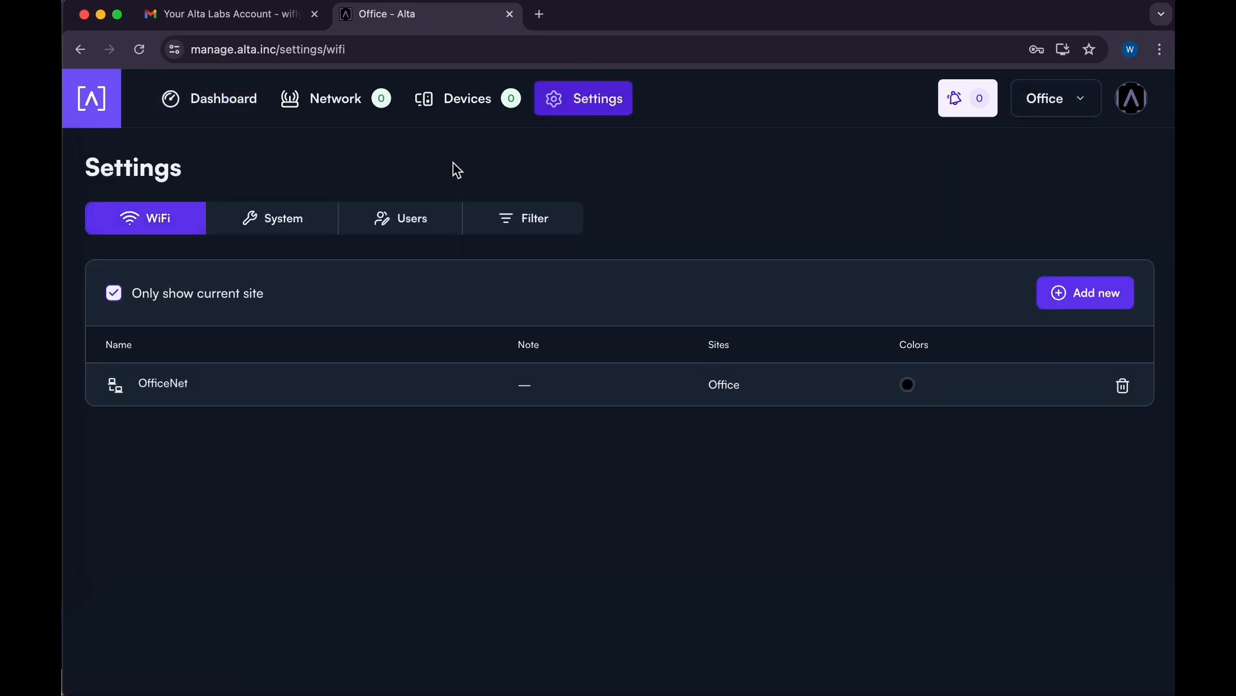
click(422, 224)
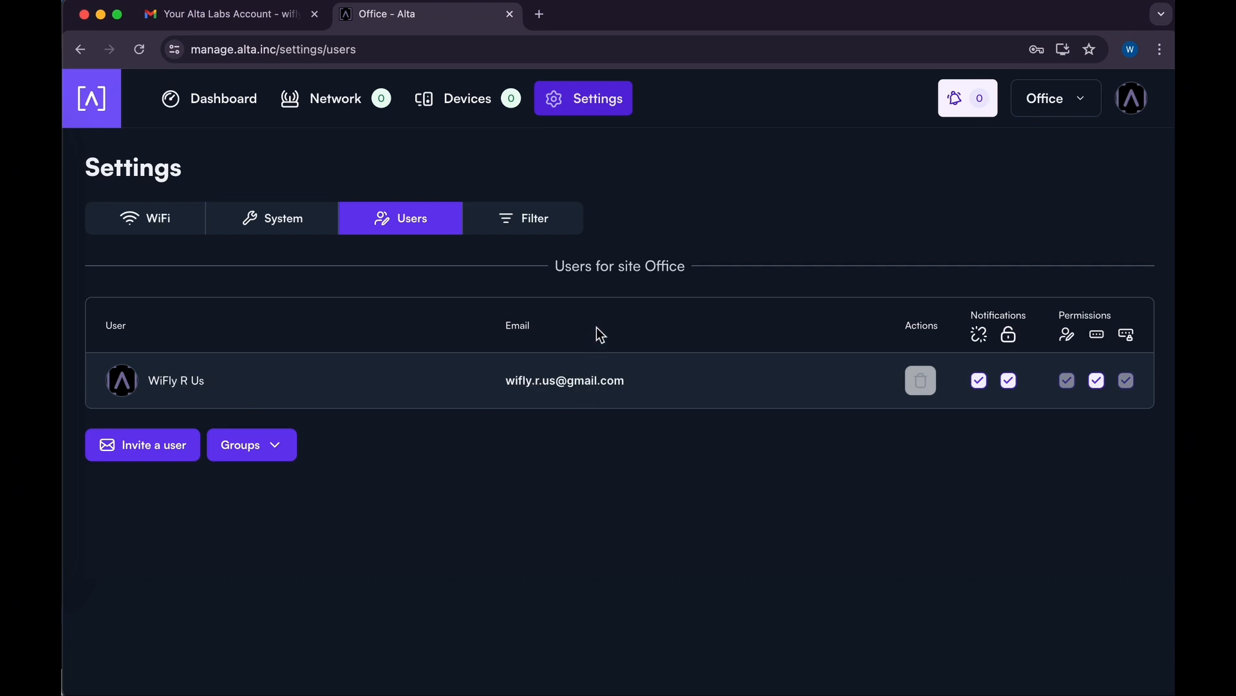
Create a new user group for the Office site named Administrator.
click(266, 454)
click(291, 406)
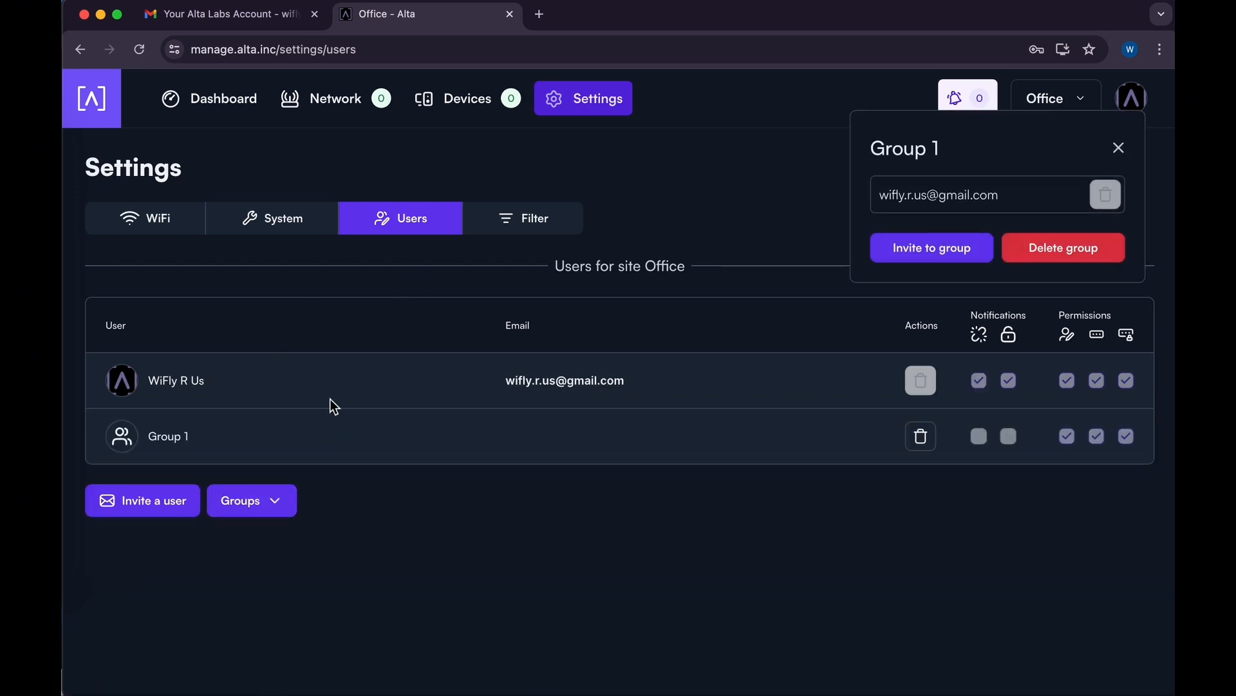
click(919, 152)
key(BackSpace)
key(BackSpace)
key(BackSpace)
key(BackSpace)
key(BackSpace)
key(BackSpace)
key(BackSpace)
text(Administrator)
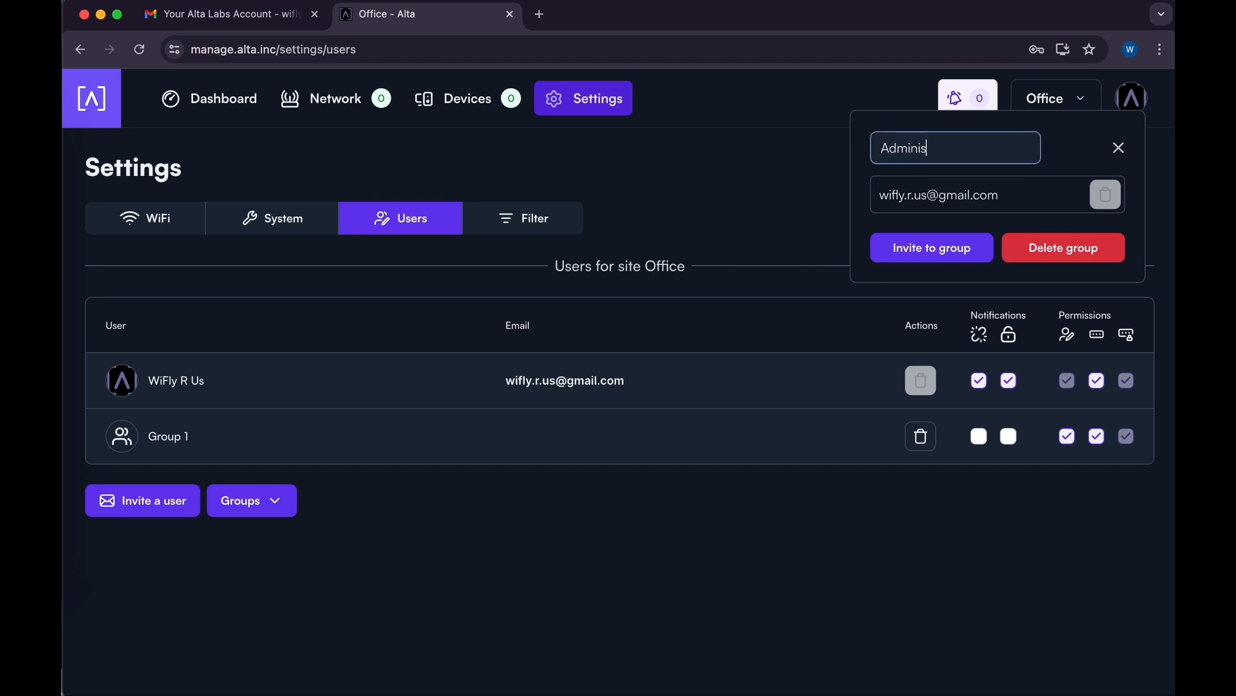
key(Return)
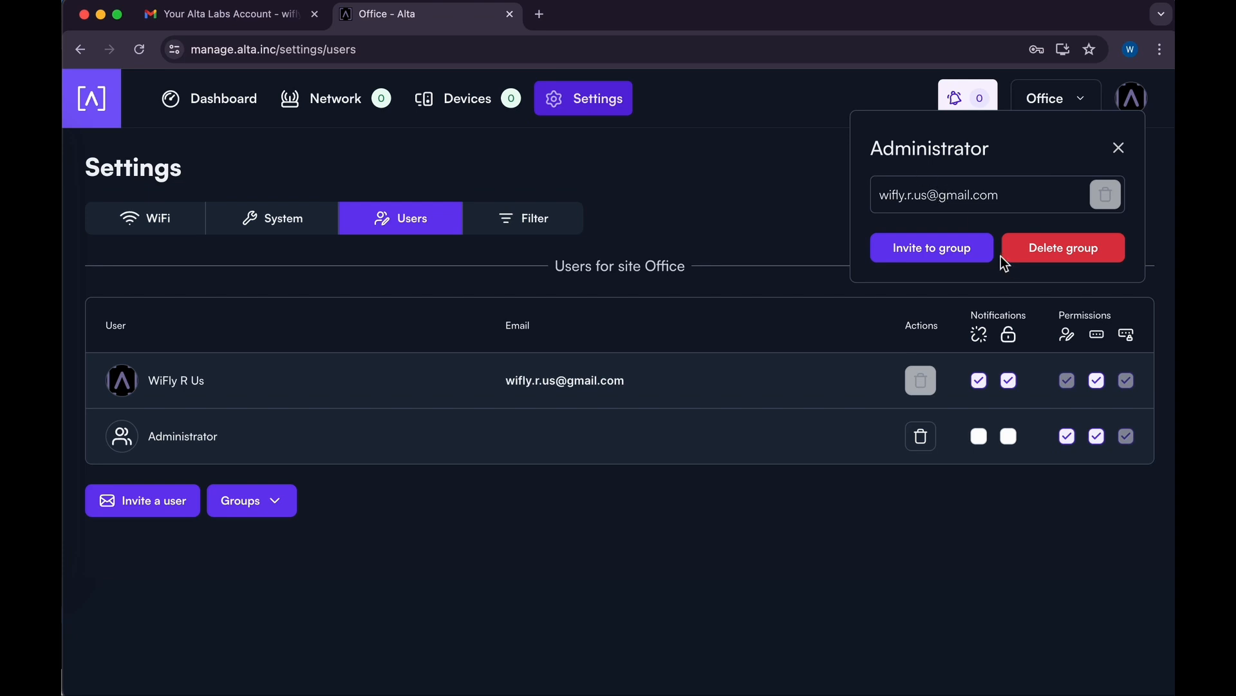
Invite the second user's e-mail address into the Administrator group and close its details.
click(958, 255)
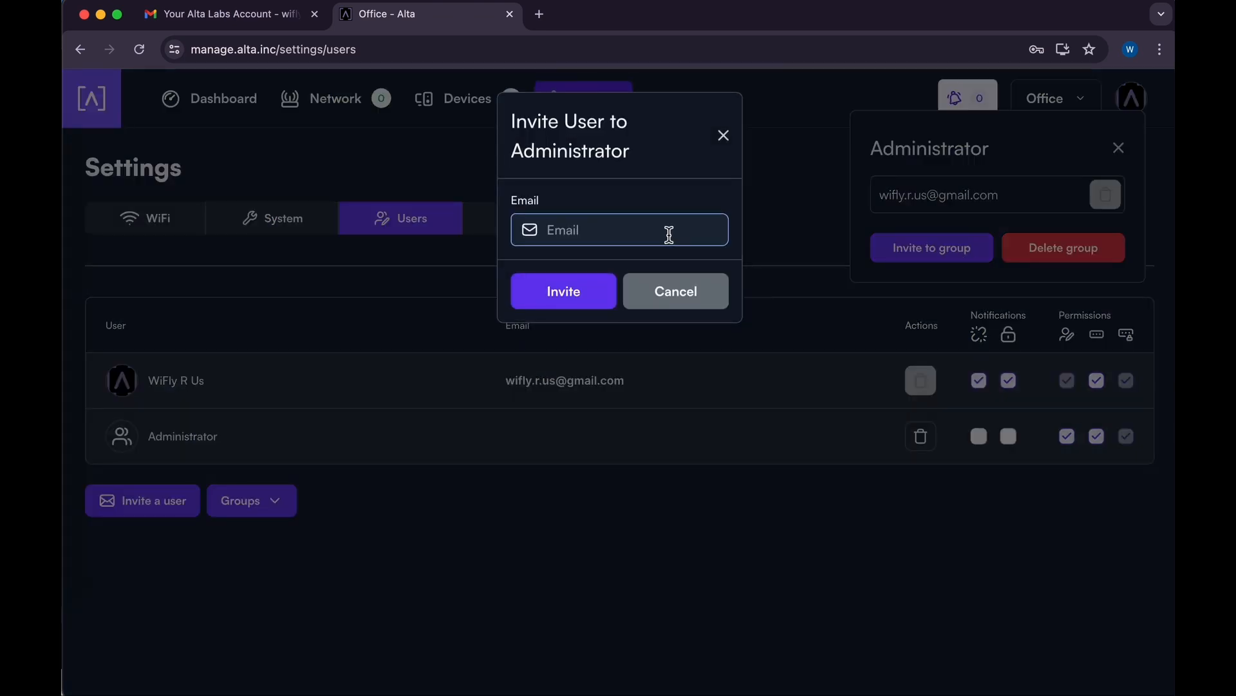
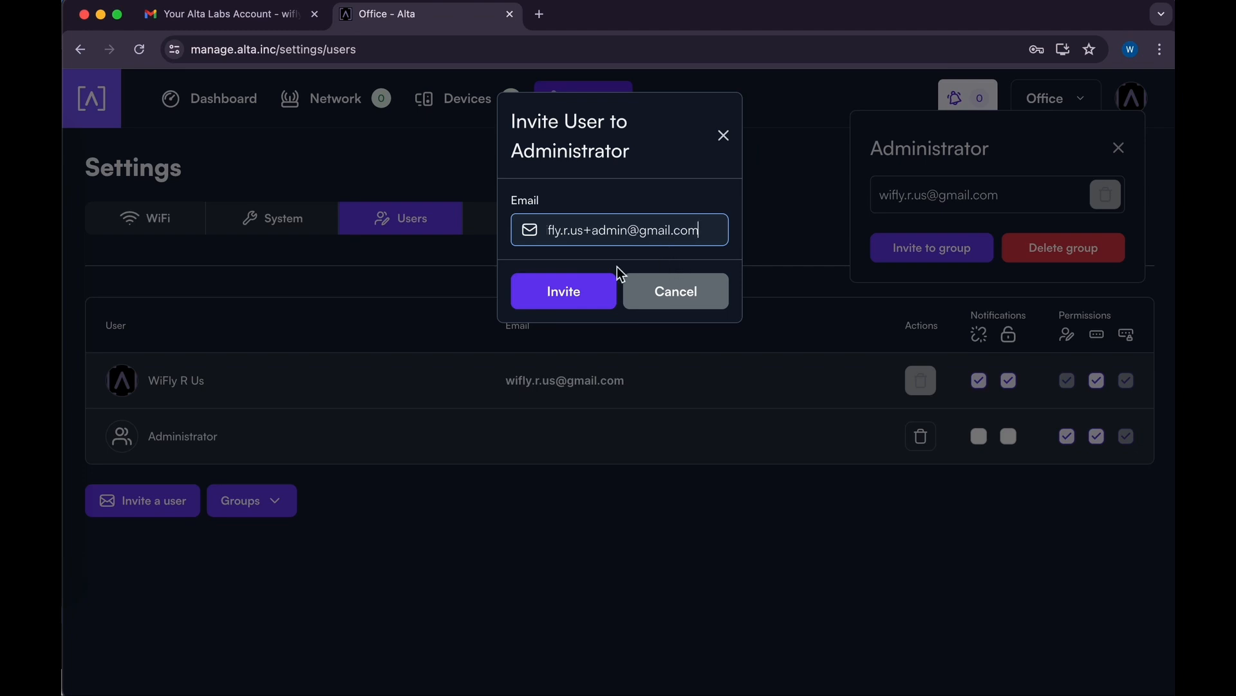
click(590, 299)
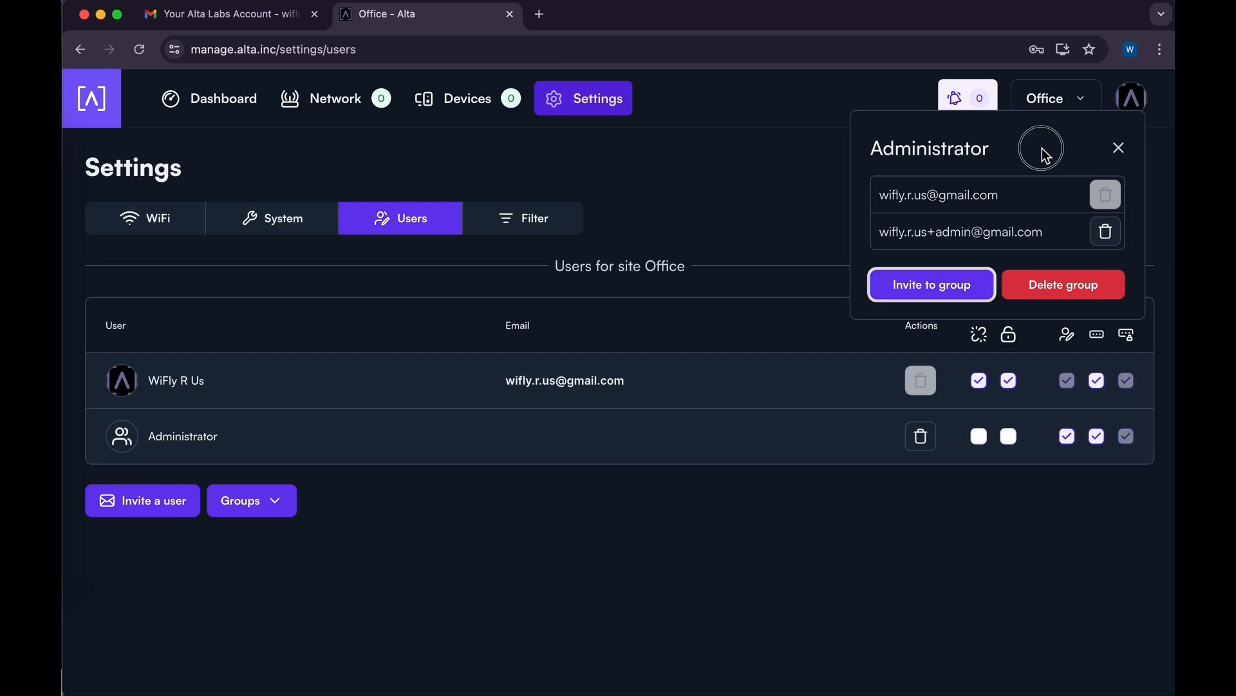
click(1120, 150)
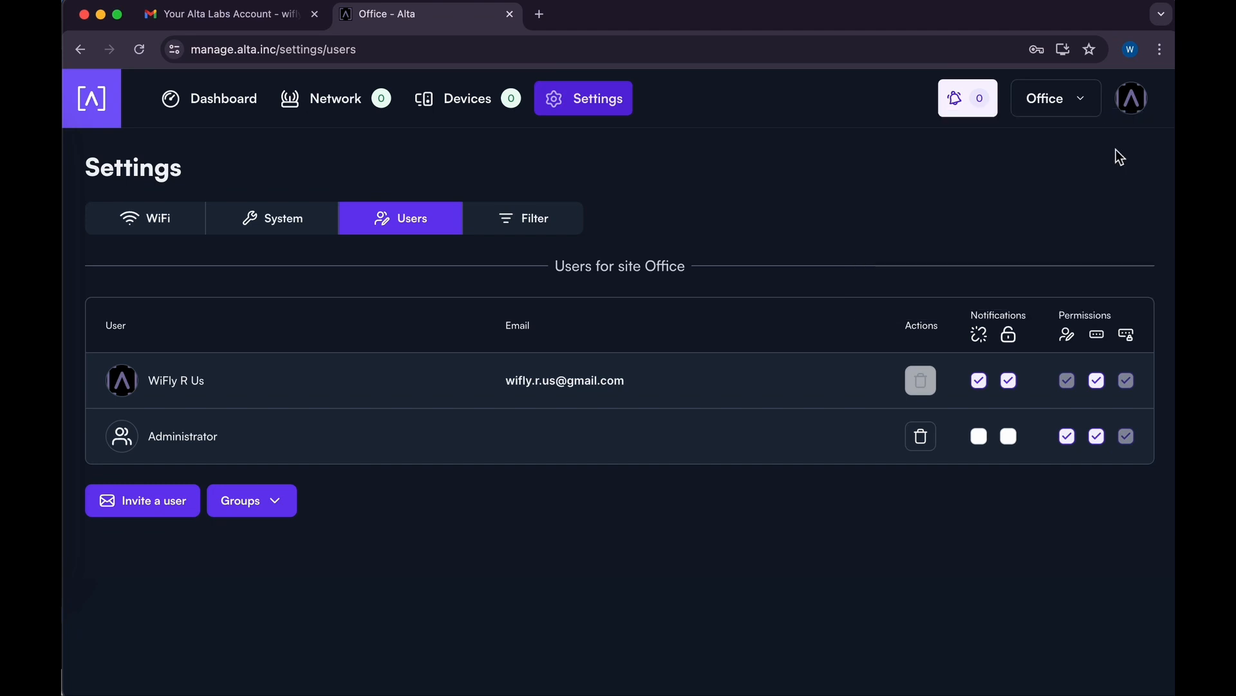
Open the OfficeNet WiFi network's details and look through its passwords and site settings.
click(183, 222)
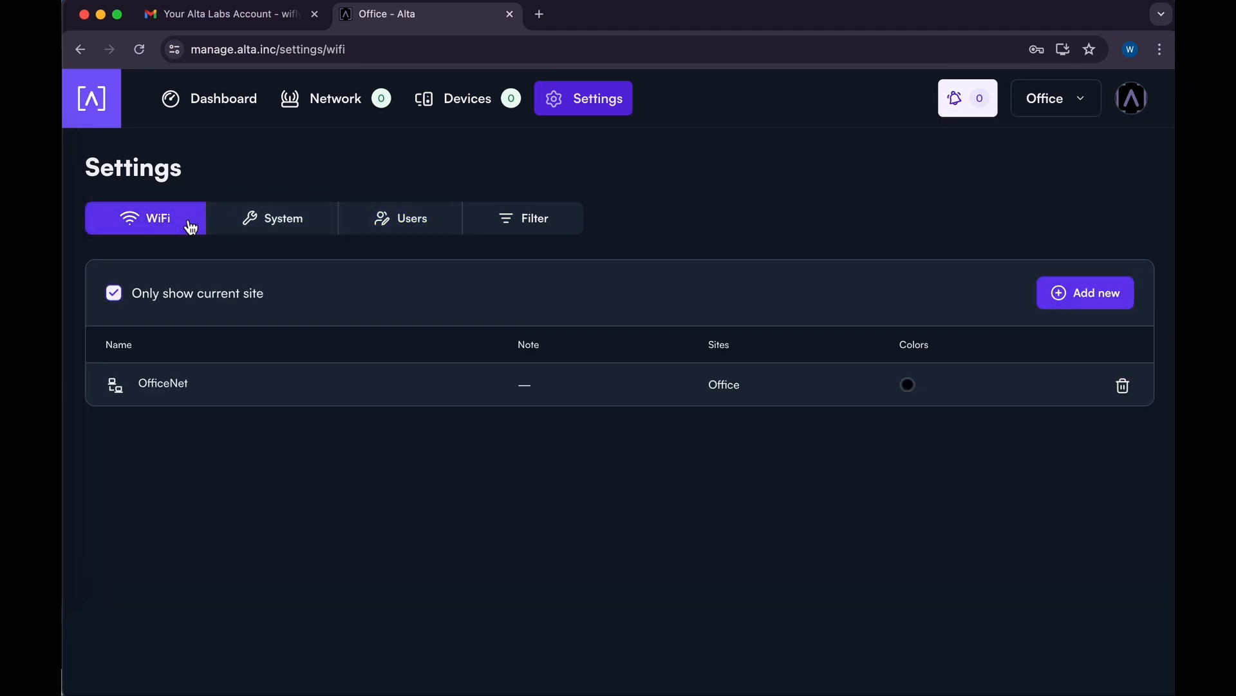
click(165, 390)
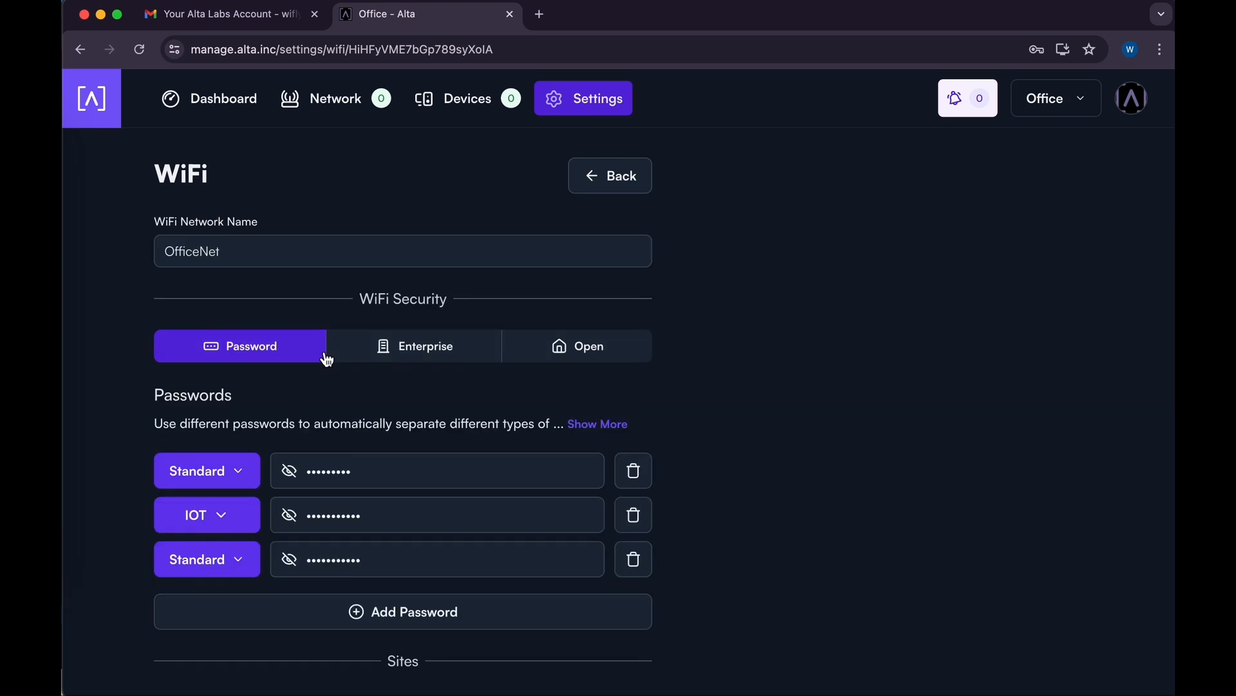
scroll(742, 332, down, 2)
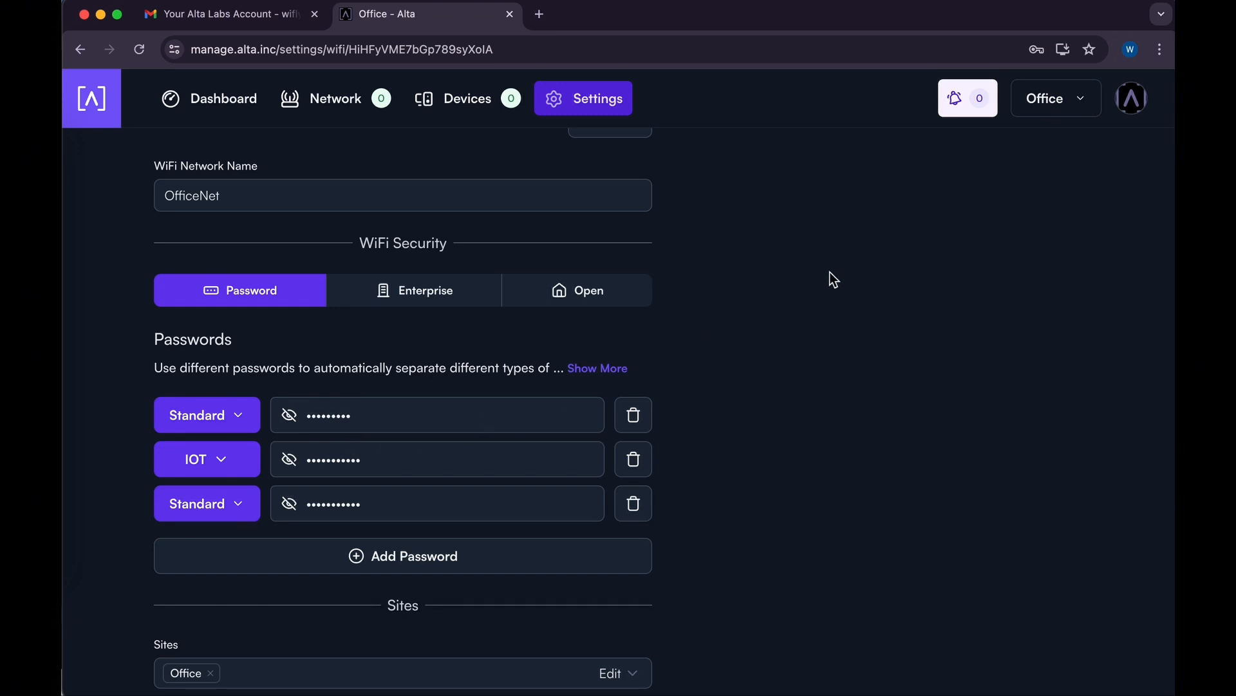
scroll(841, 187, up, 2)
click(1132, 103)
Log out and sign back in with the invited administrator account's e-mail address.
click(1043, 175)
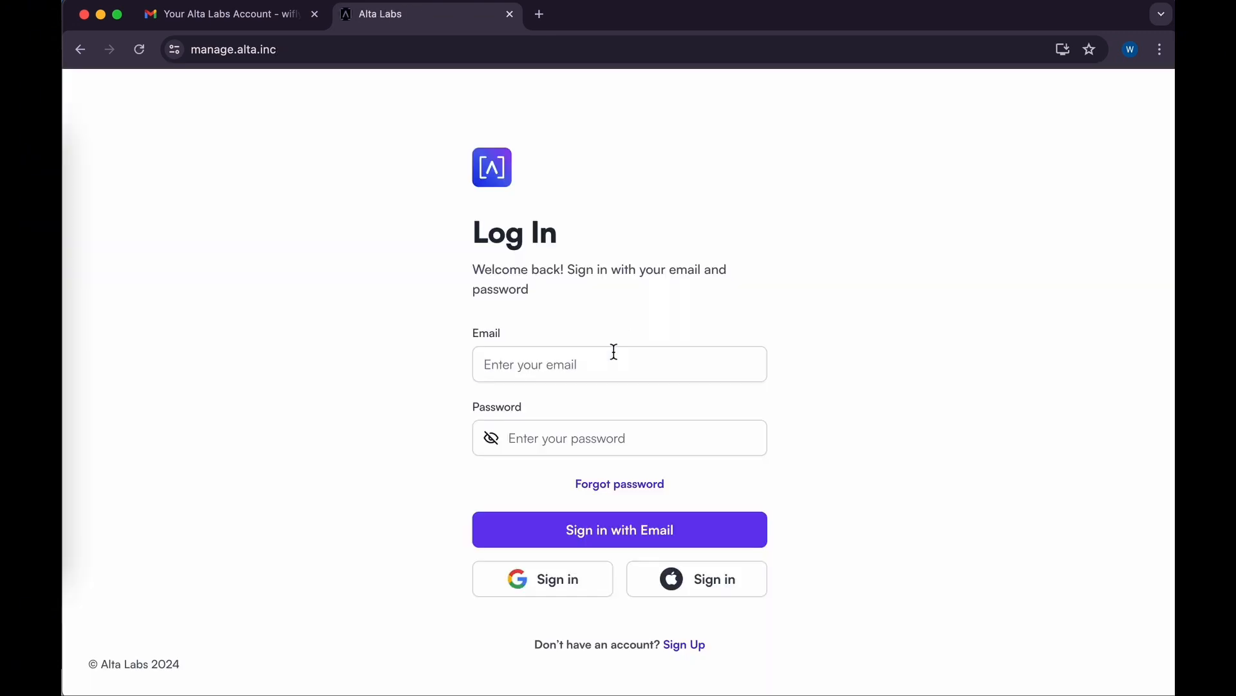
click(530, 365)
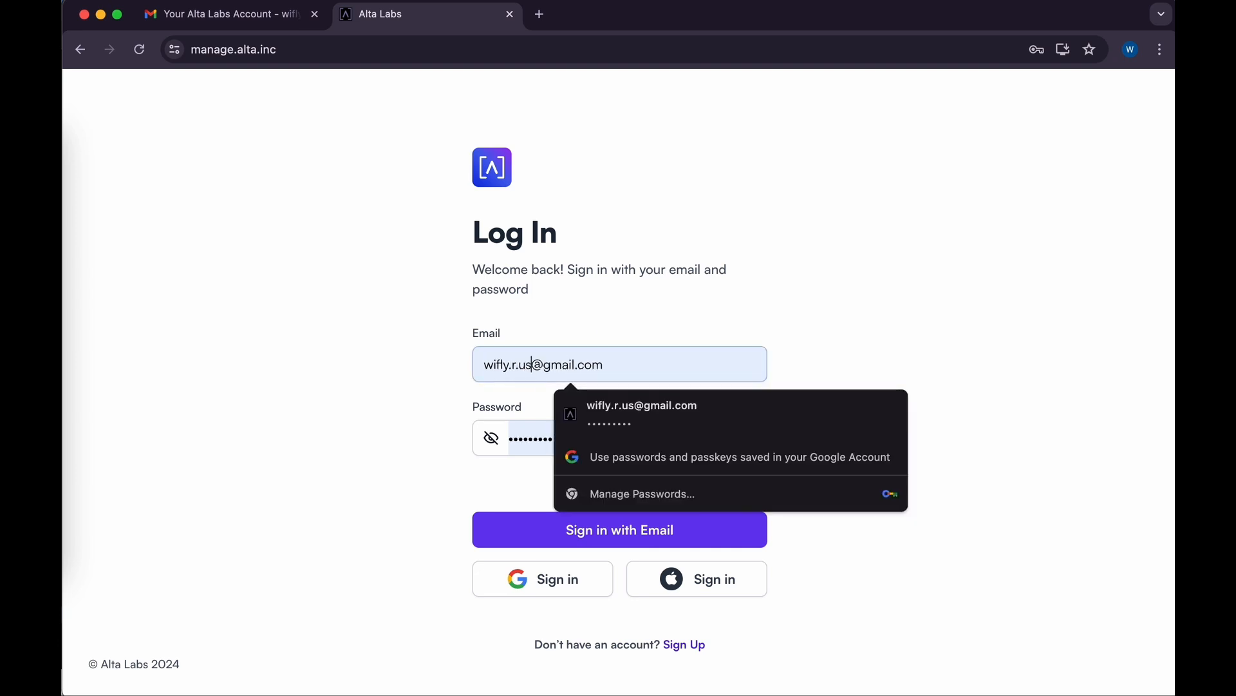
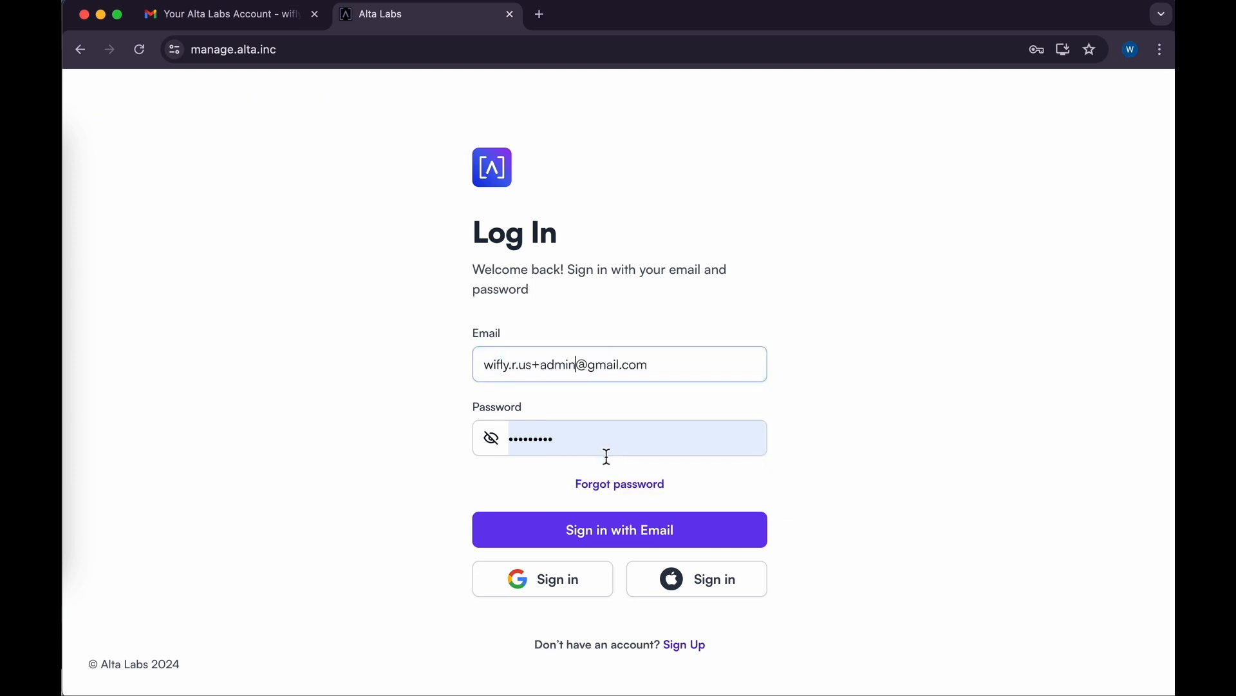
click(594, 537)
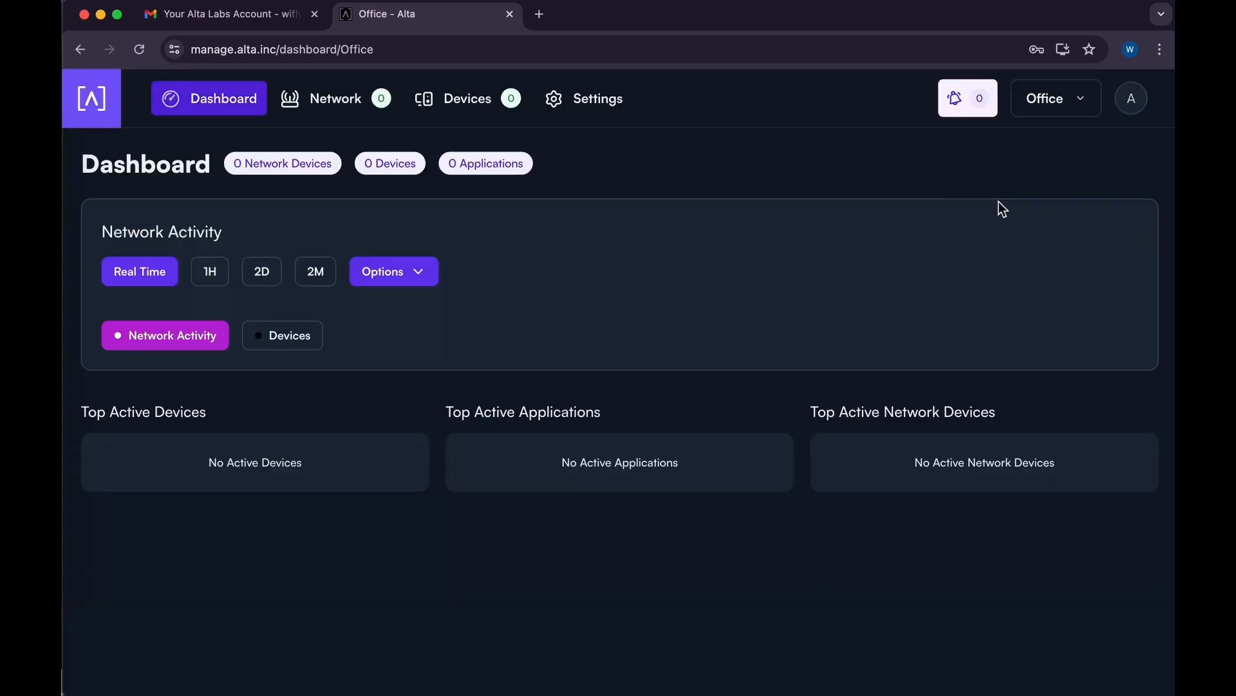
As the invited user, check OfficeNet's WiFi passwords, then return to the Office users list.
click(1057, 102)
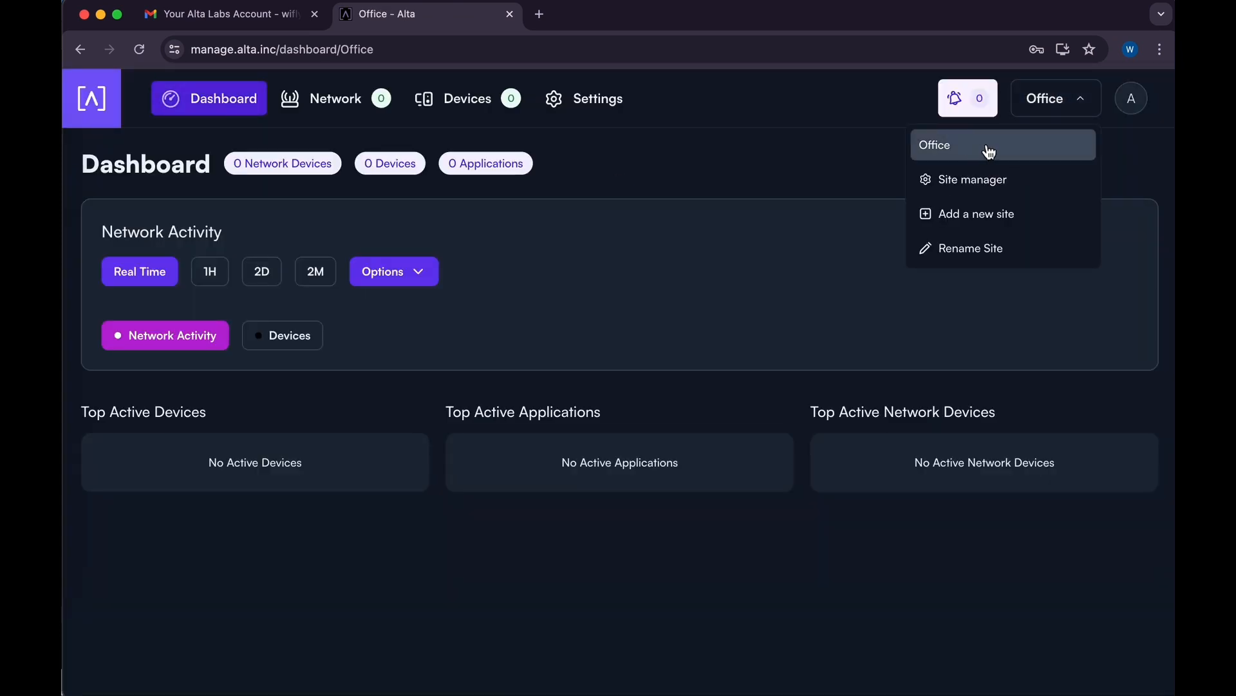
click(602, 111)
click(172, 391)
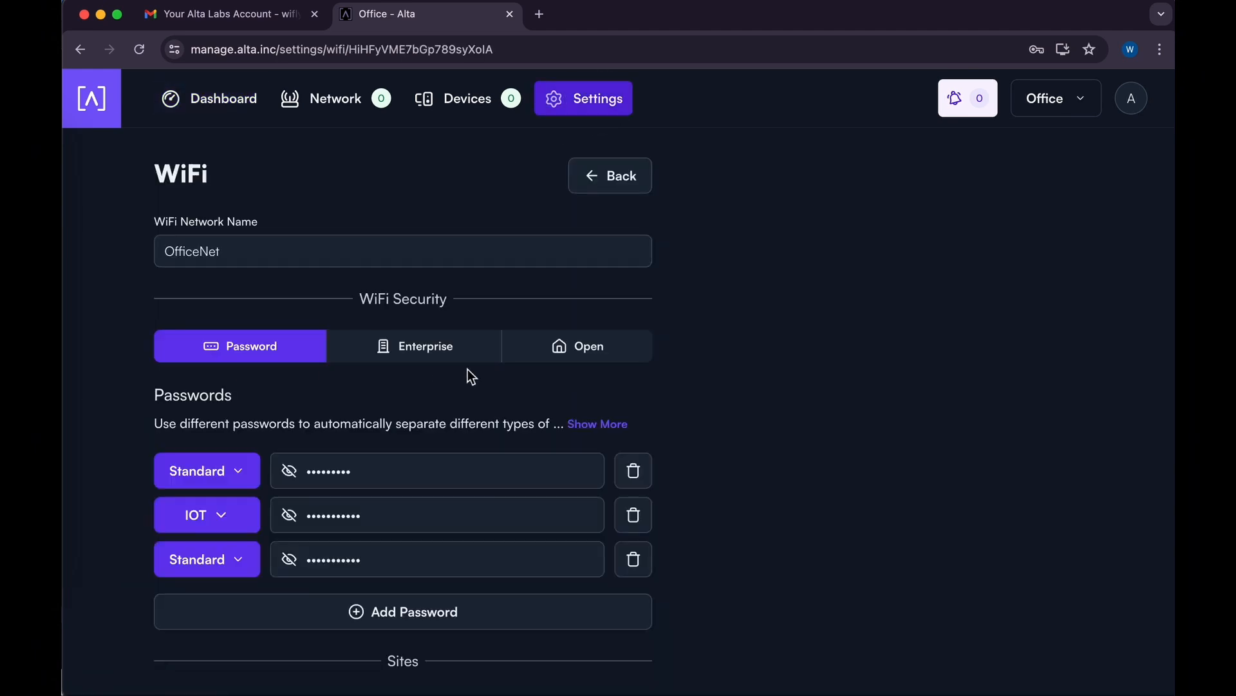
scroll(447, 368, down, 3)
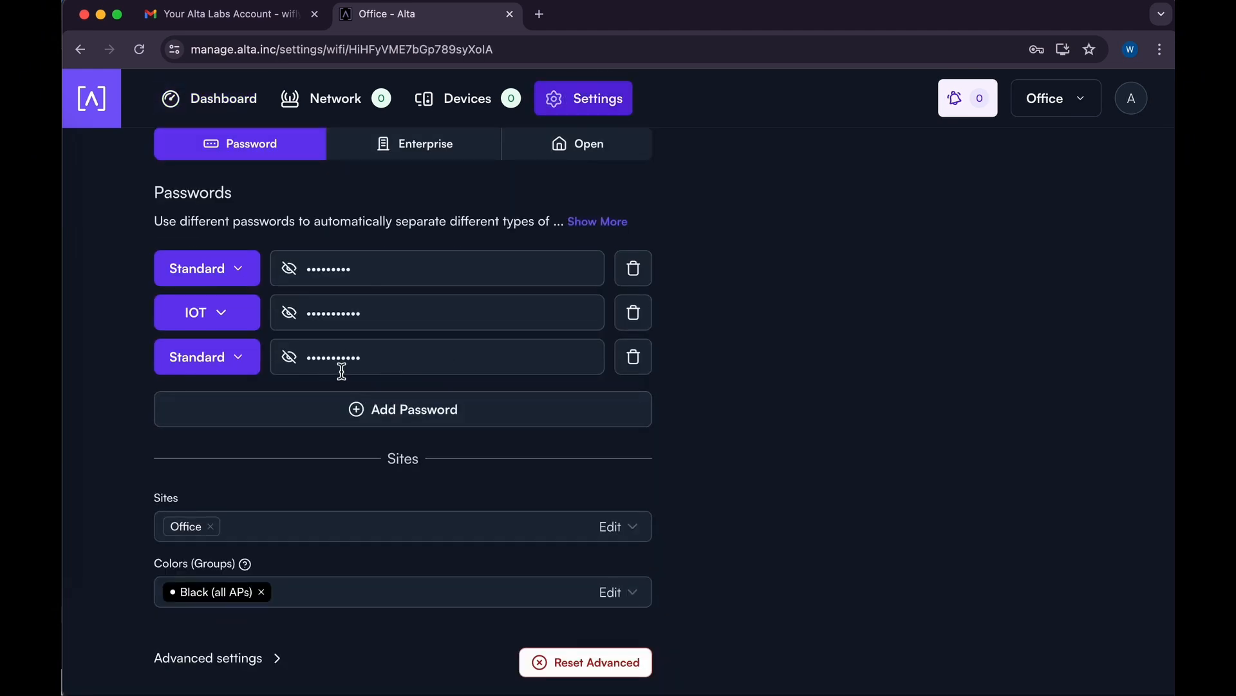
scroll(412, 326, up, 3)
scroll(414, 324, down, 1)
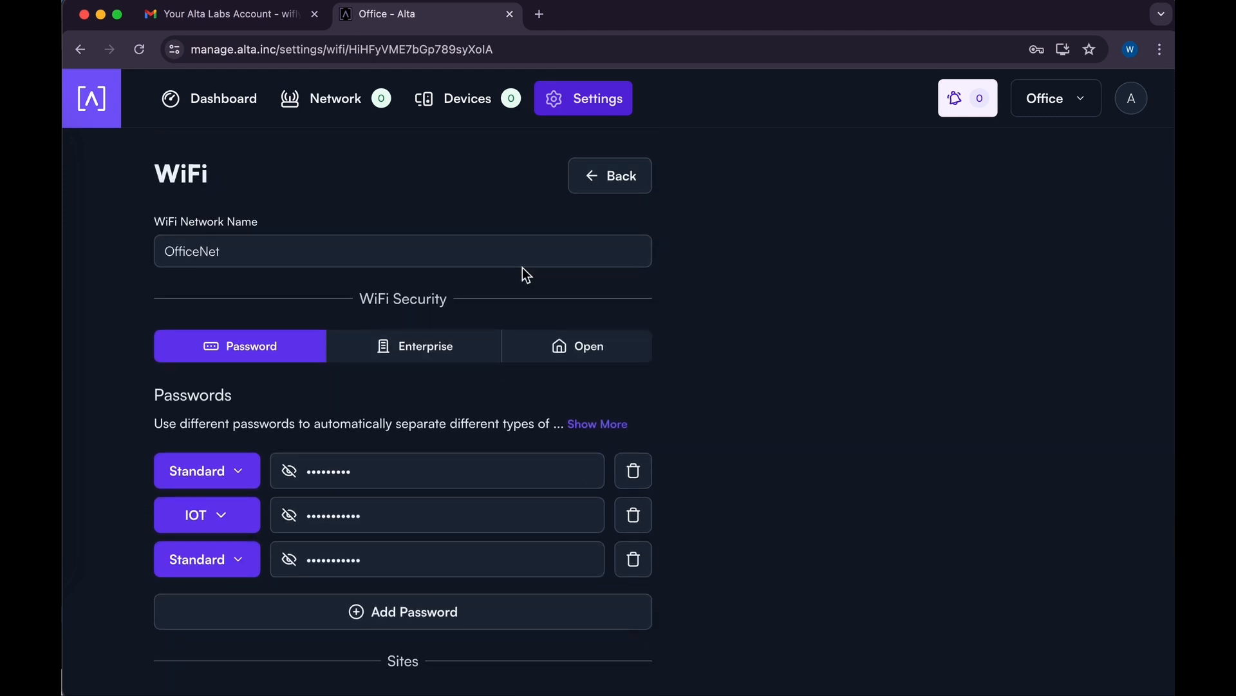
click(609, 183)
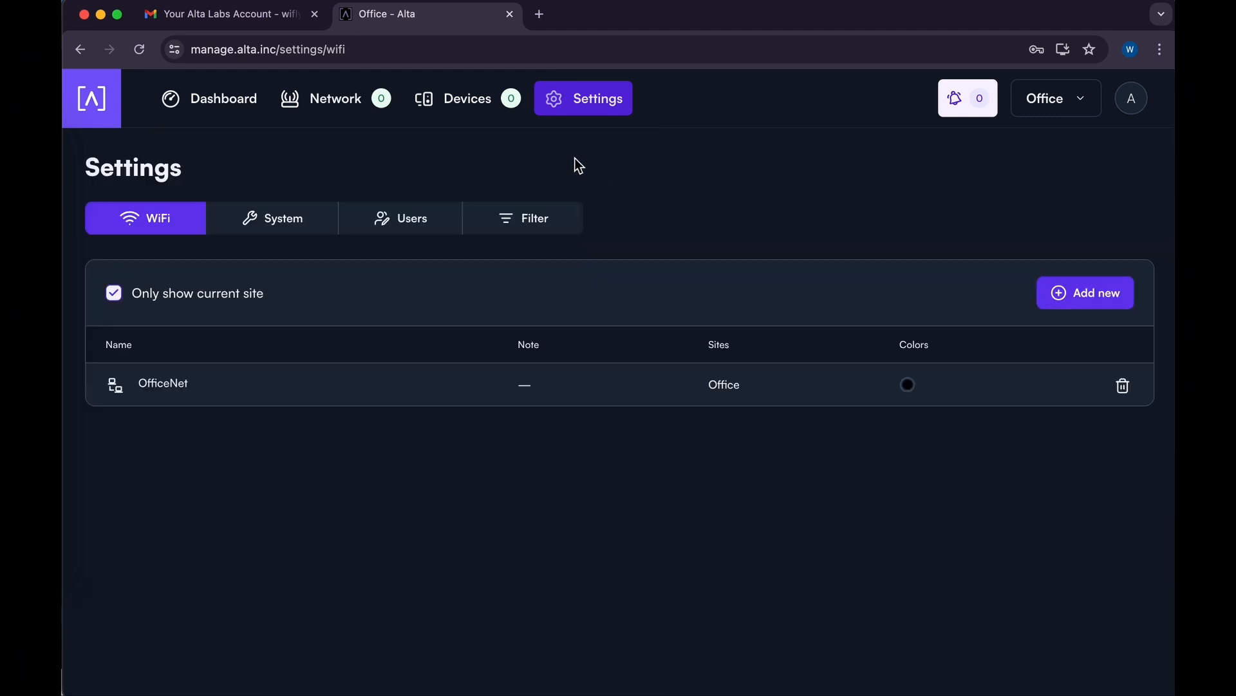
click(404, 223)
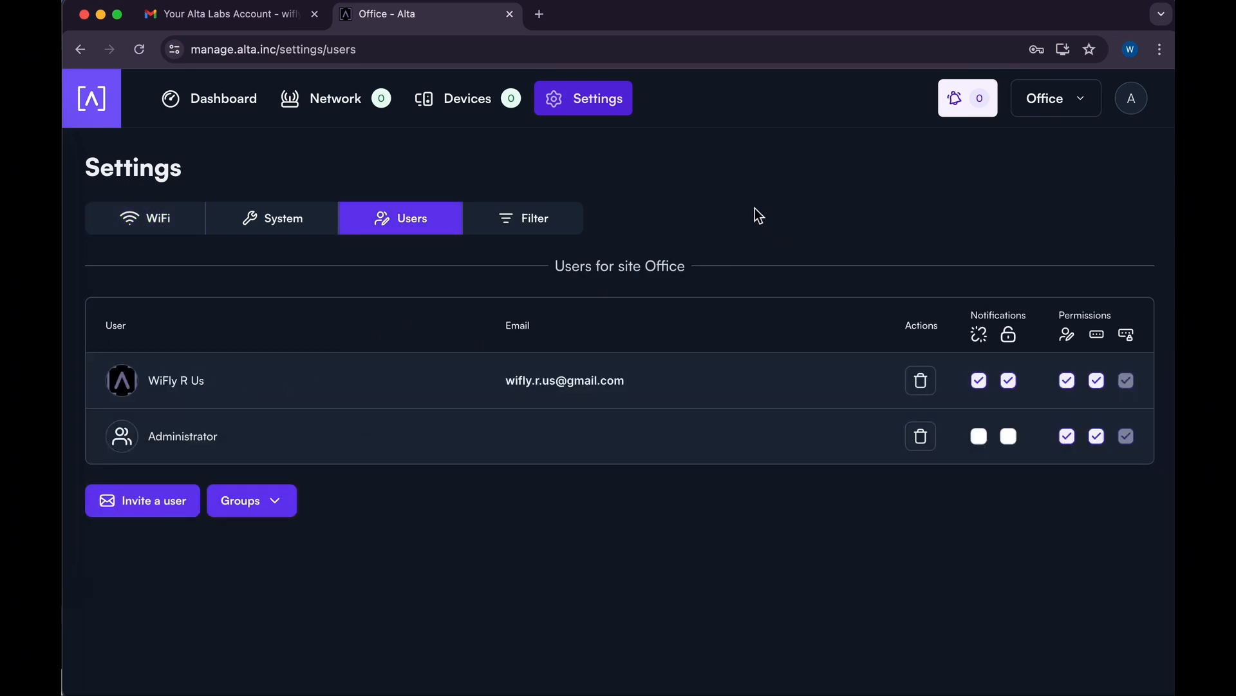
Create another Office user group named Assistants.
double_click(192, 440)
click(192, 440)
click(265, 504)
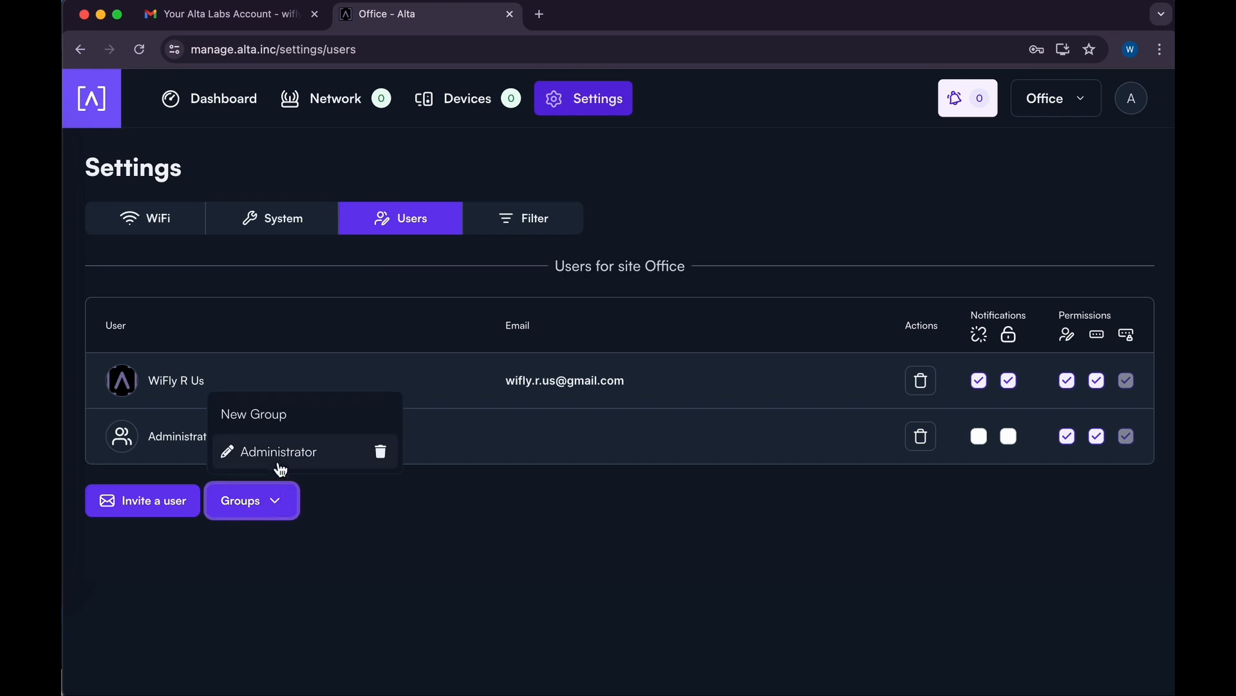
click(274, 414)
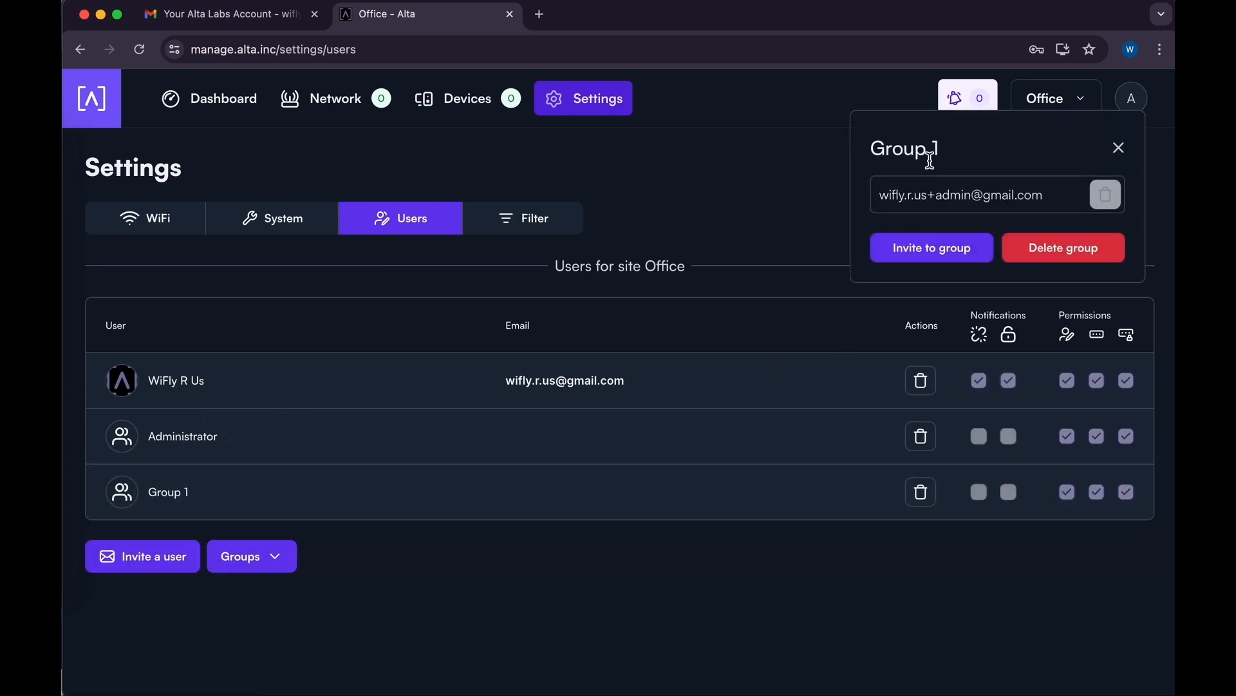
click(923, 153)
key(BackSpace)
key(BackSpace)
key(BackSpace)
key(BackSpace)
key(BackSpace)
key(BackSpace)
key(BackSpace)
text(Assiste)
text(n)
key(BackSpace)
key(BackSpace)
text(ants)
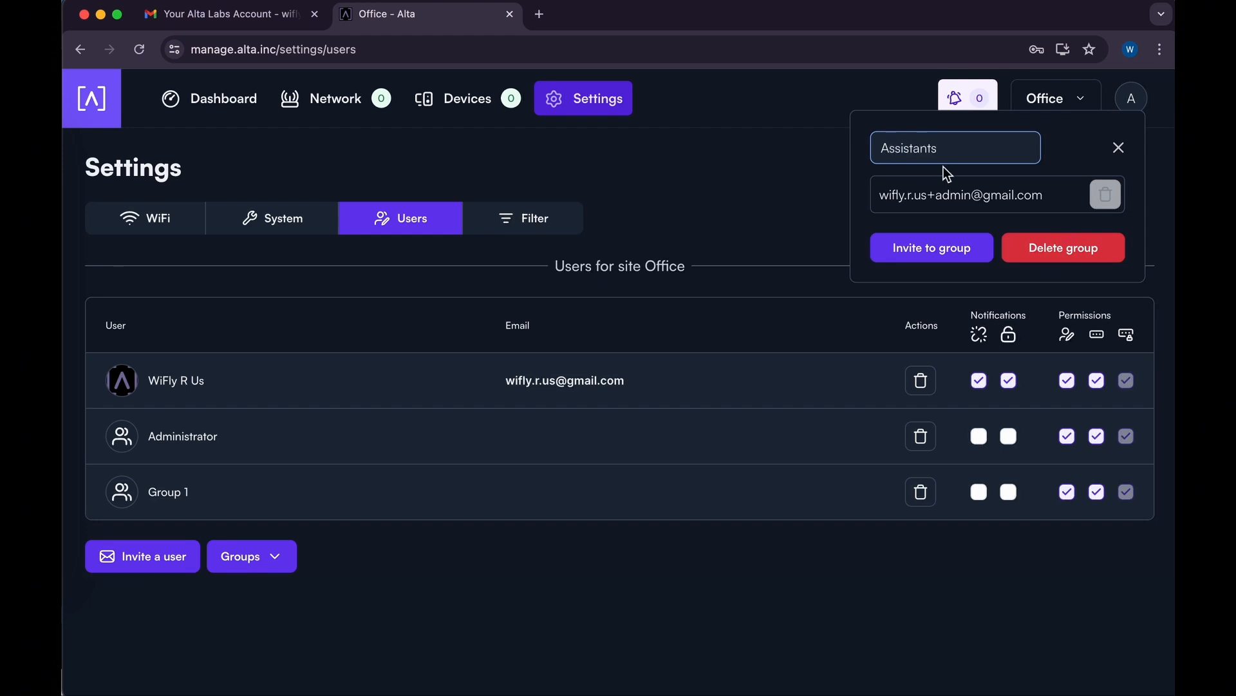
key(Return)
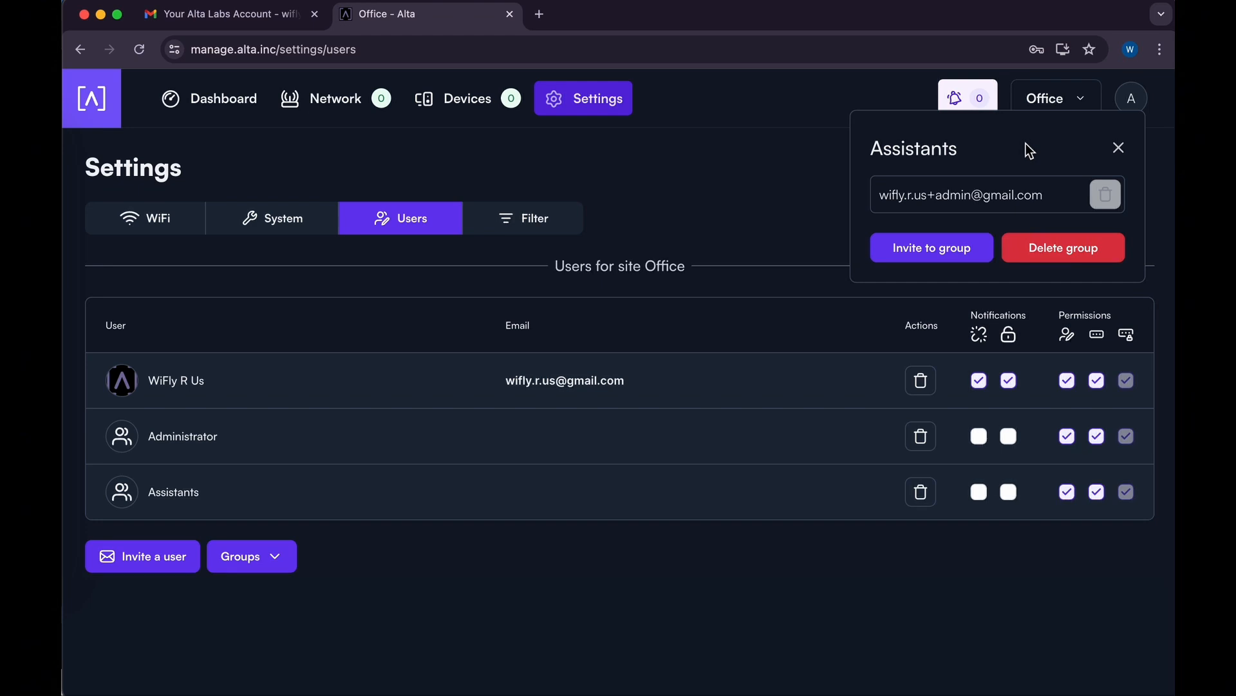
Invite the second user's e-mail address into the Assistants group and close its details.
click(960, 257)
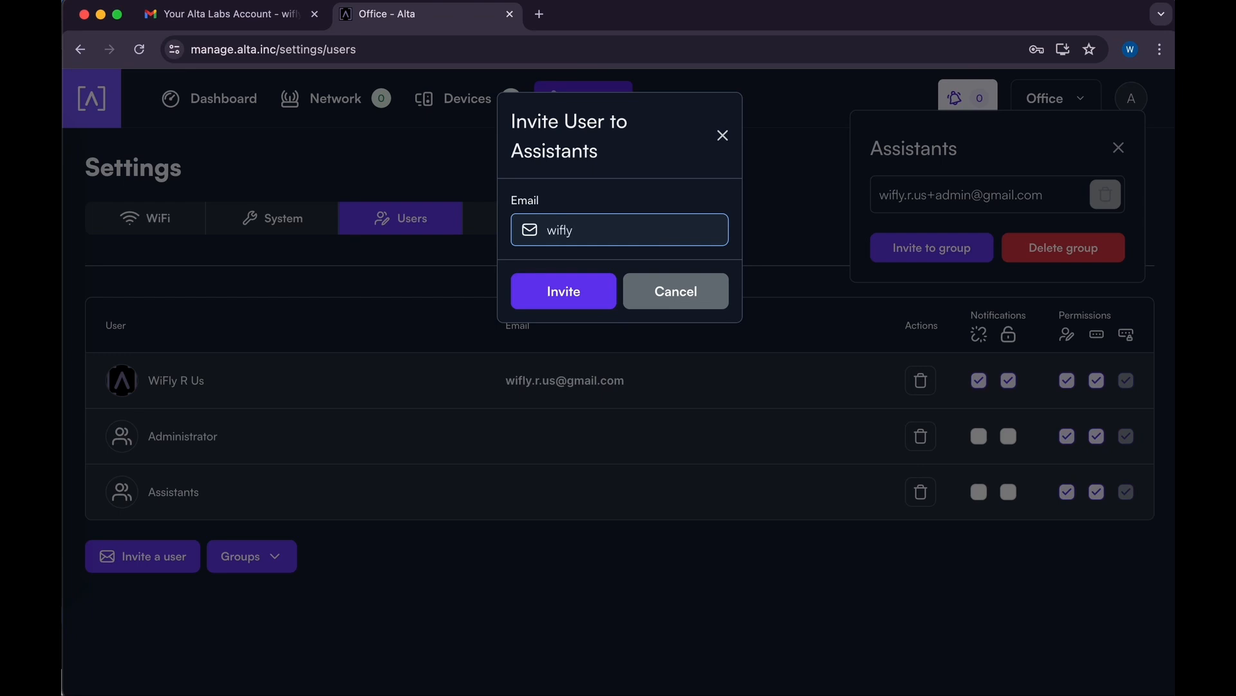
click(566, 293)
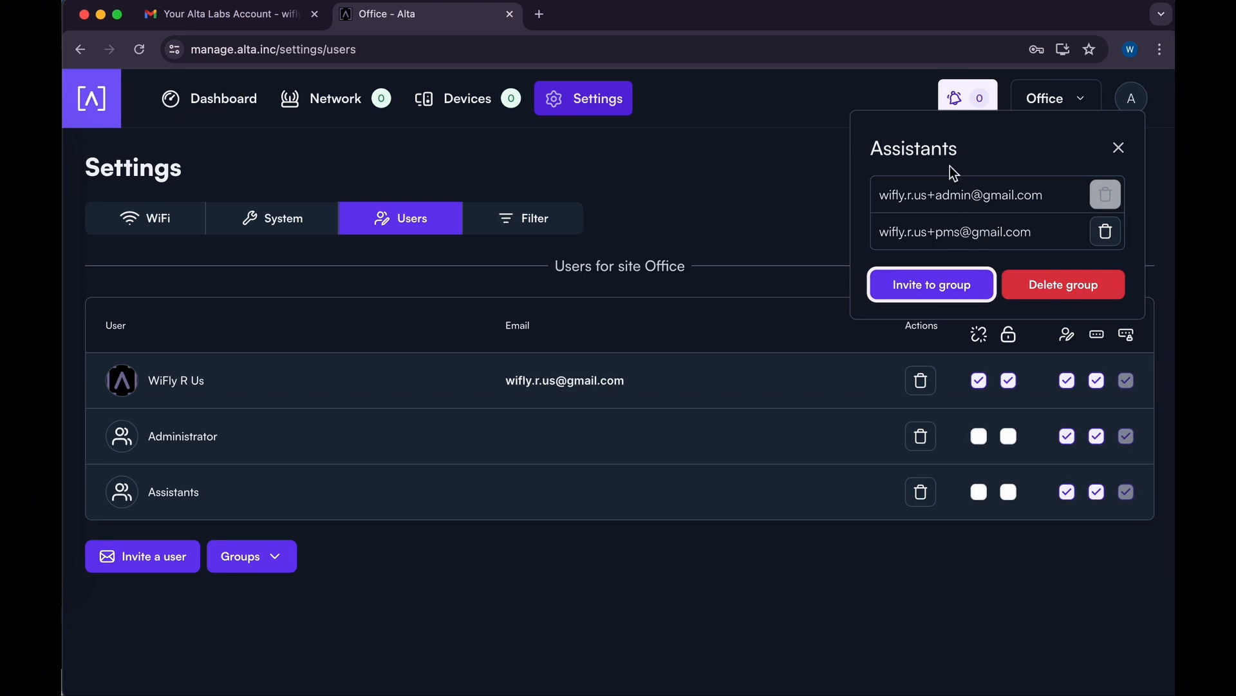
click(1121, 149)
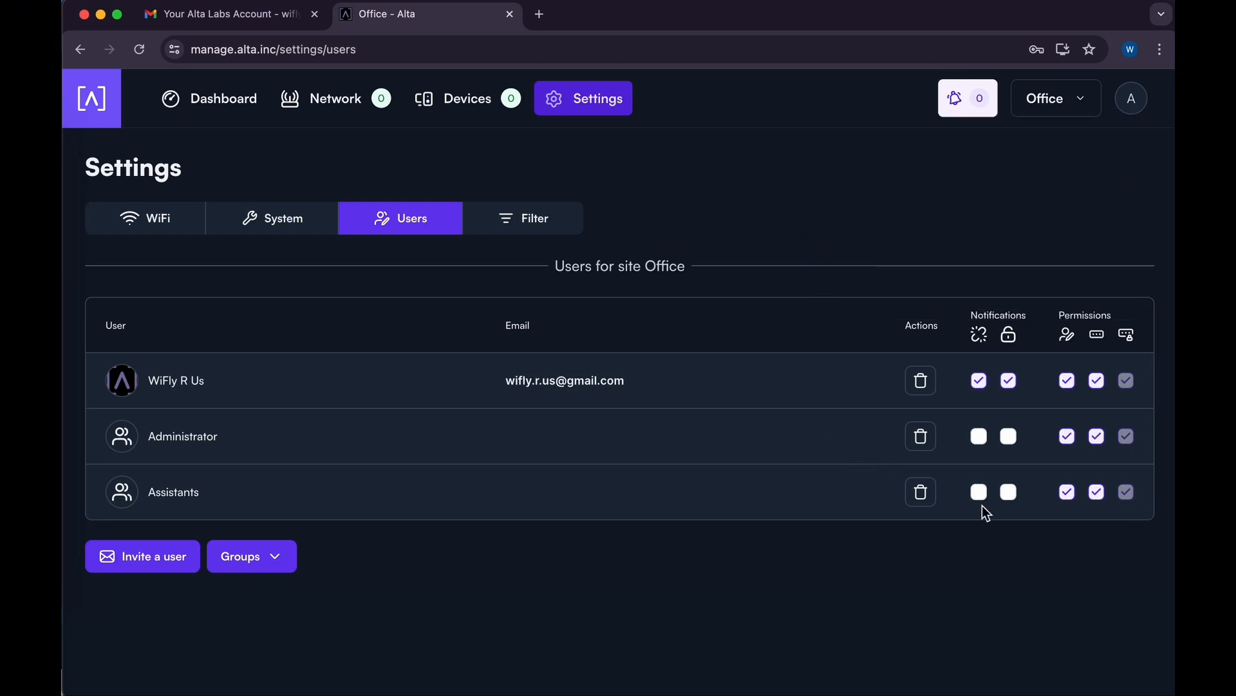
Uncheck the Administrator and All Password Access permissions for the Assistants group.
click(1064, 500)
click(1103, 501)
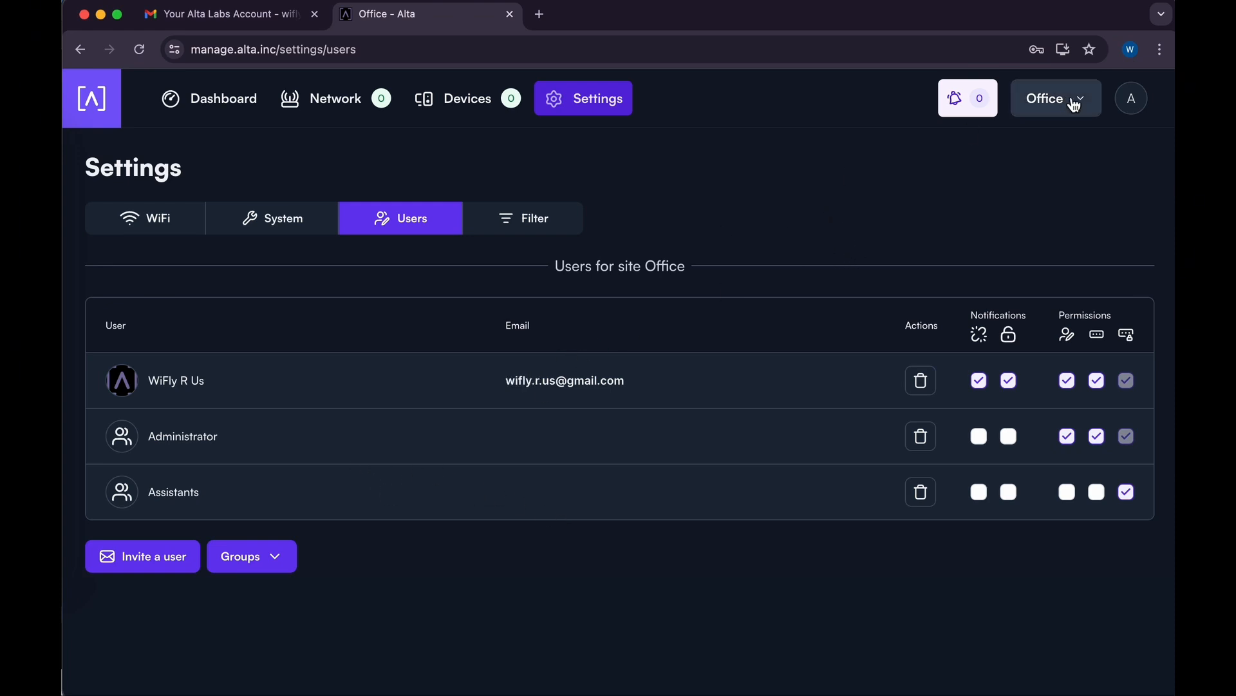
click(1131, 98)
Log out and sign in with the Assistants user's e-mail address.
click(1019, 177)
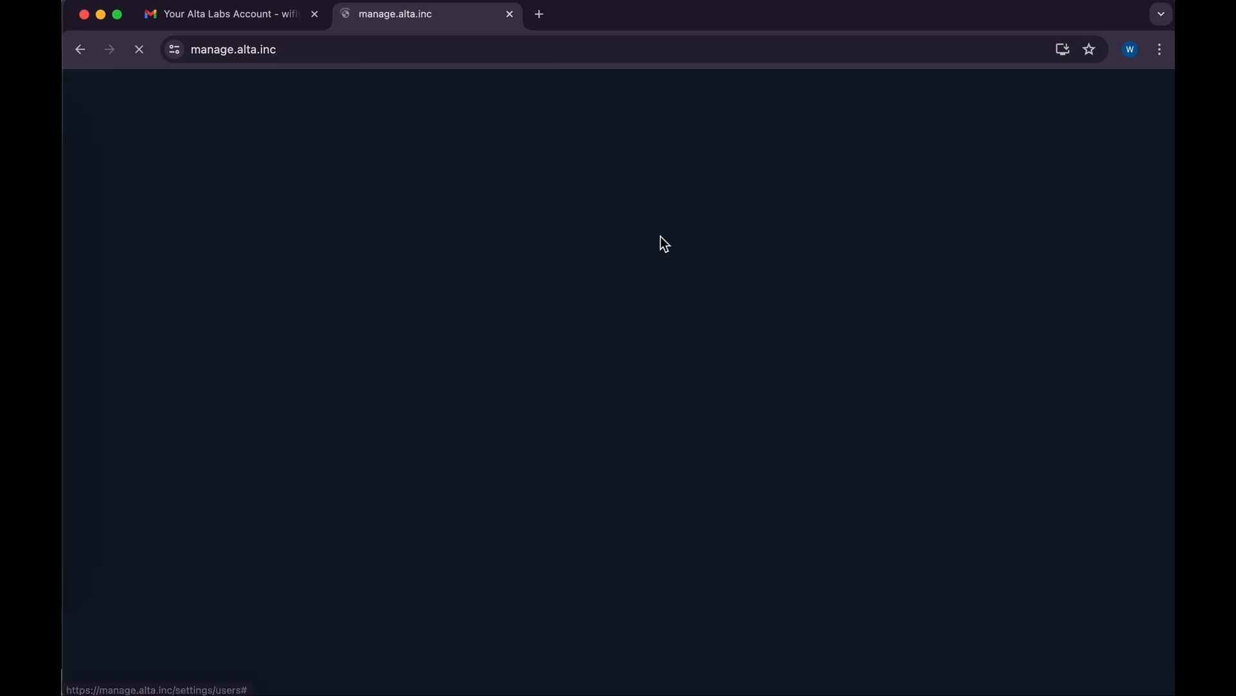
click(526, 366)
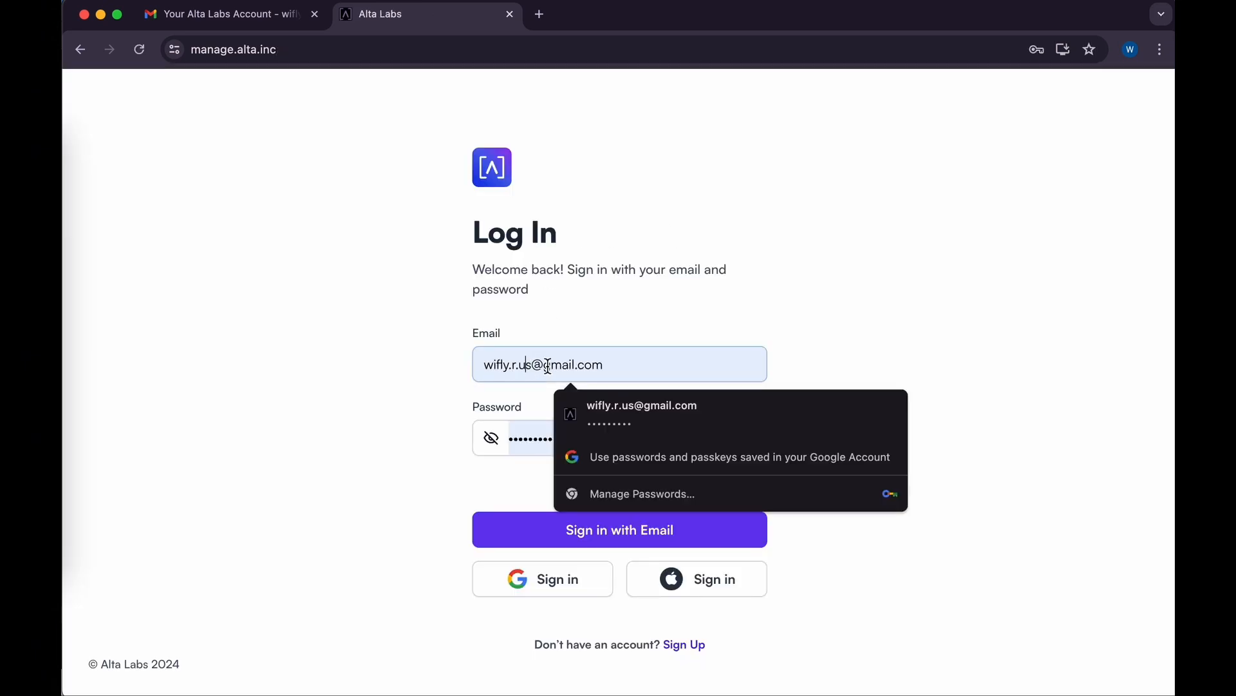
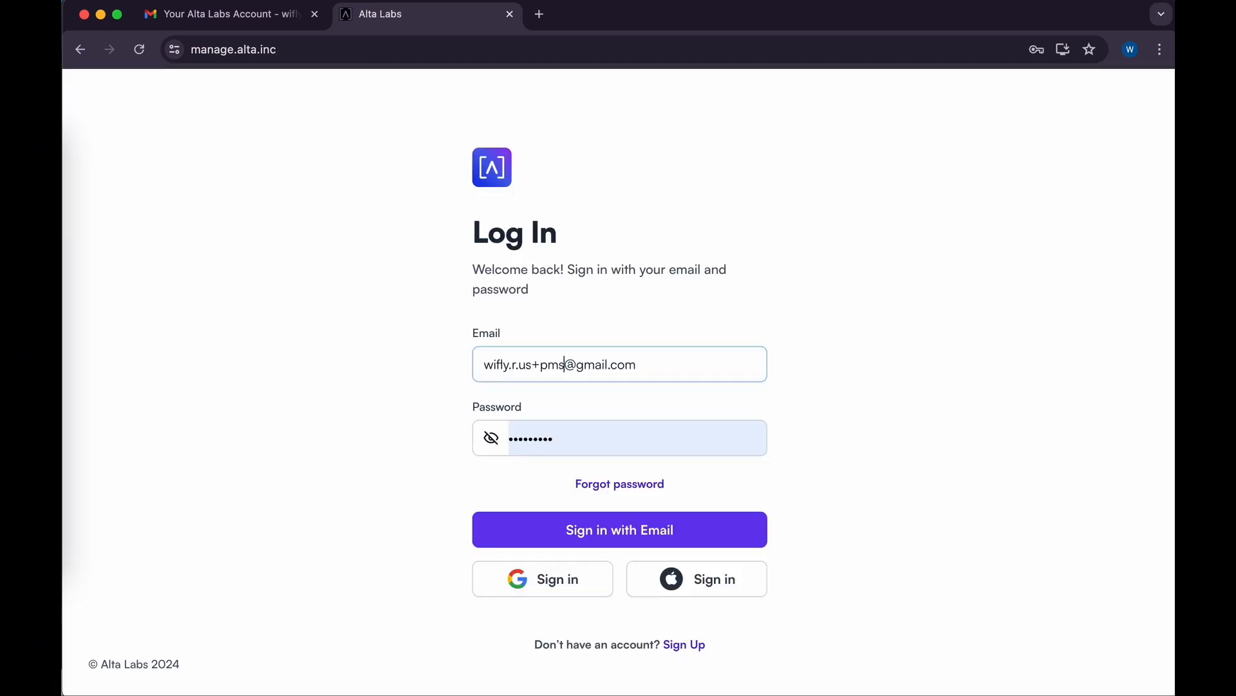
click(616, 544)
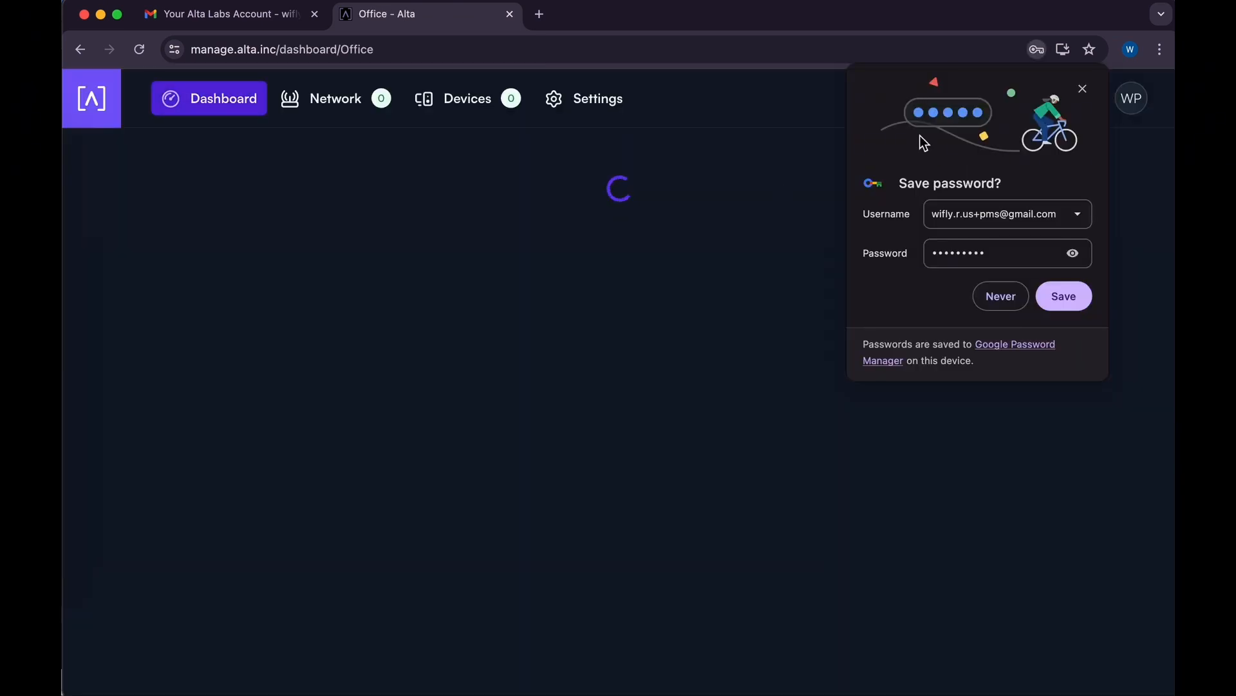
Dismiss the save-password prompt and open OfficeNet's WiFi settings for the Office site.
click(1083, 90)
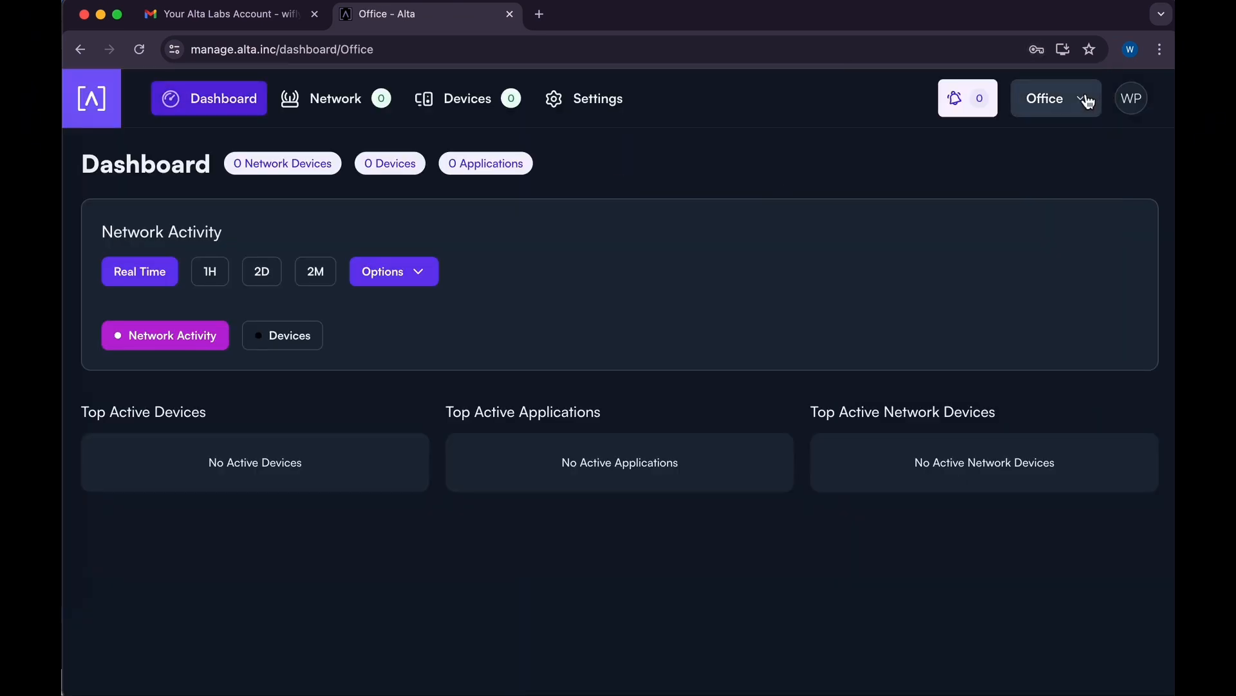
click(1077, 103)
click(1075, 105)
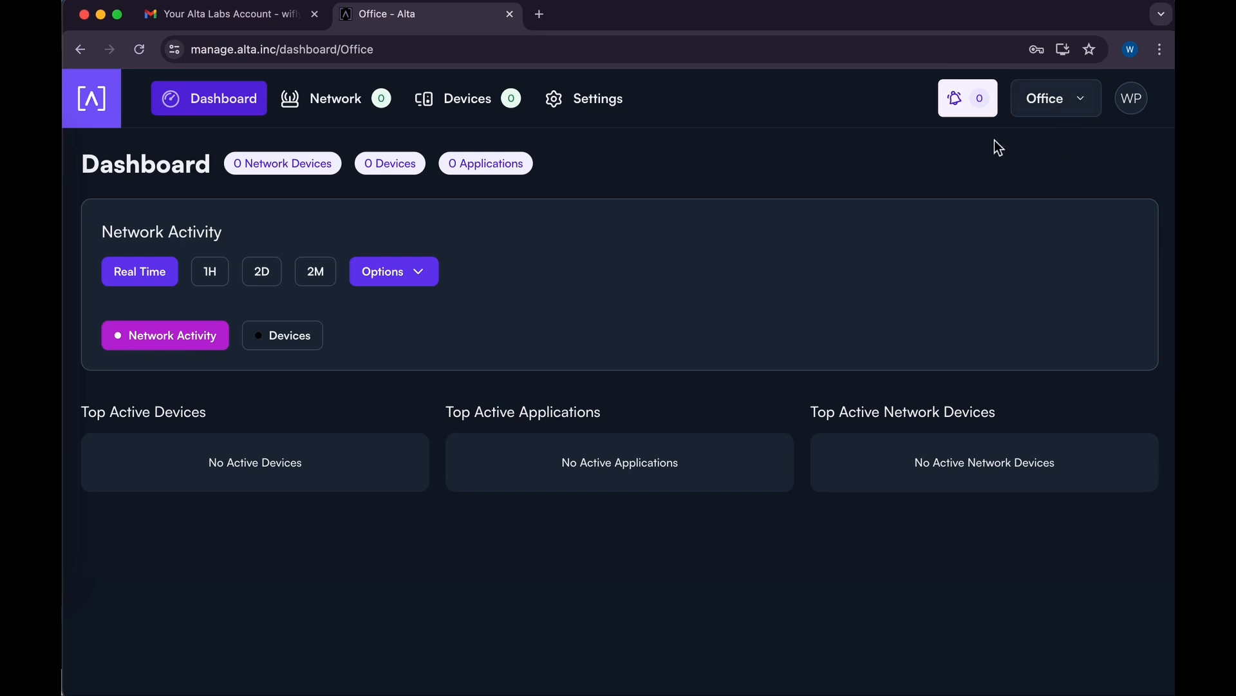
click(586, 103)
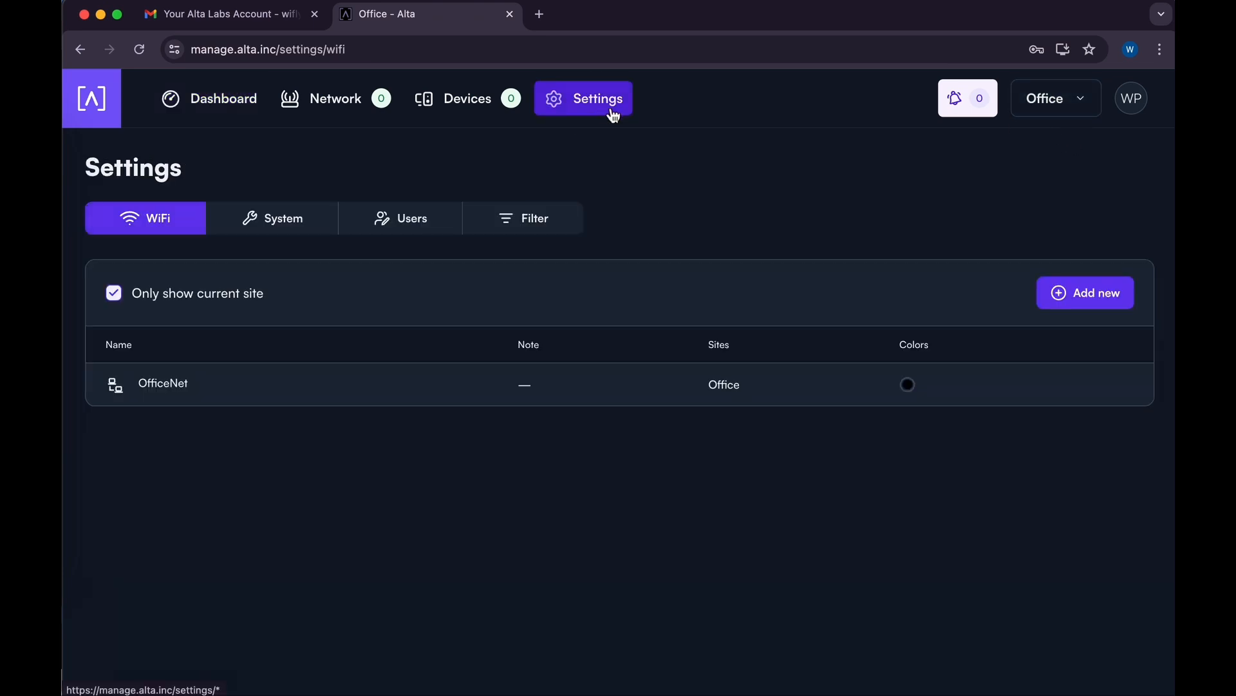
click(178, 391)
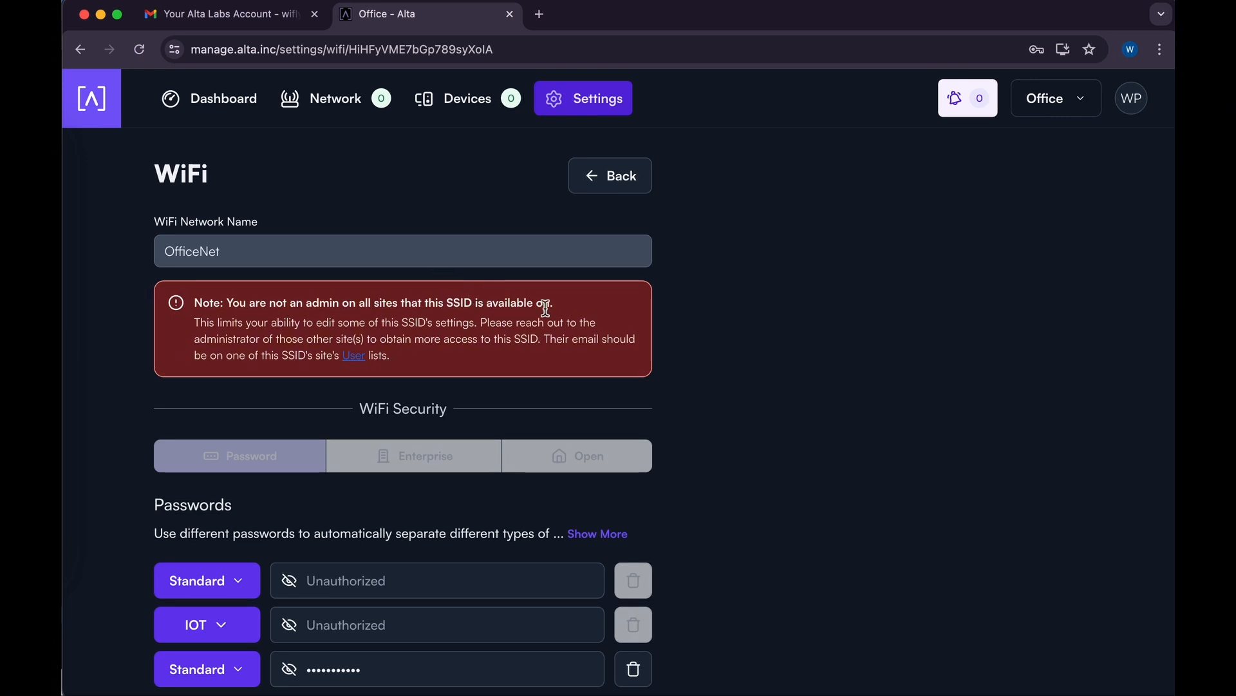
Scroll to OfficeNet's Passwords and unmask them using the third password field's eye icon.
scroll(545, 309, down, 1)
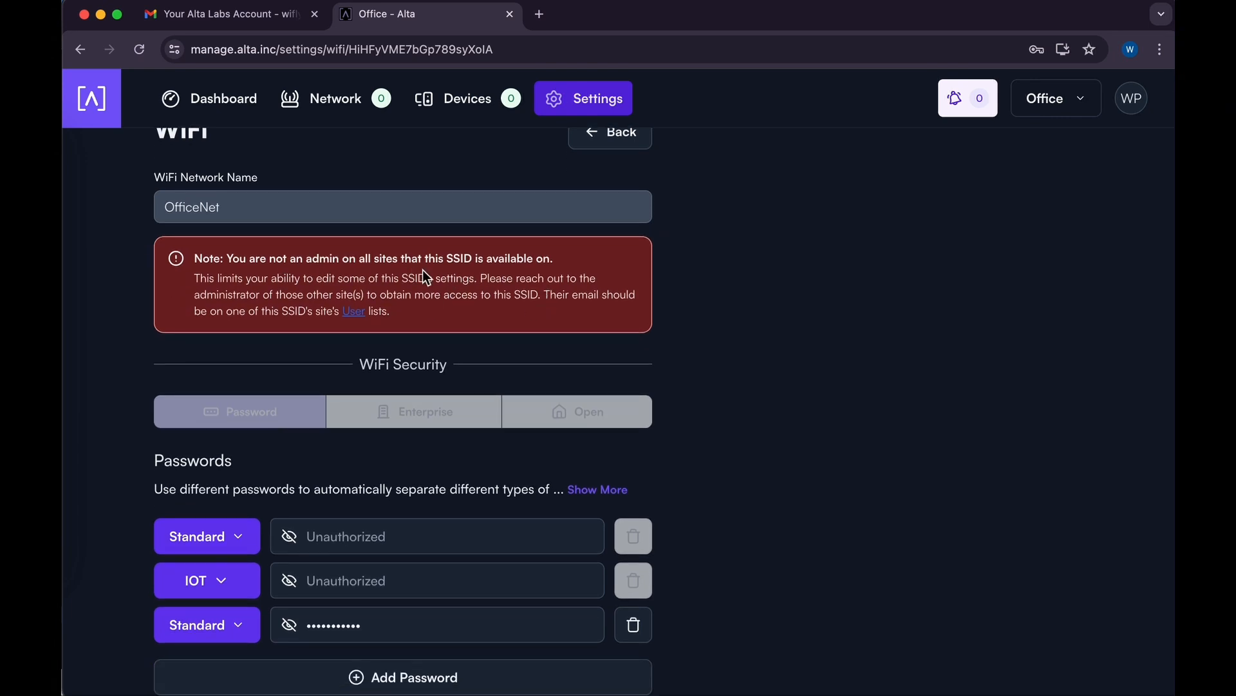
scroll(444, 274, down, 4)
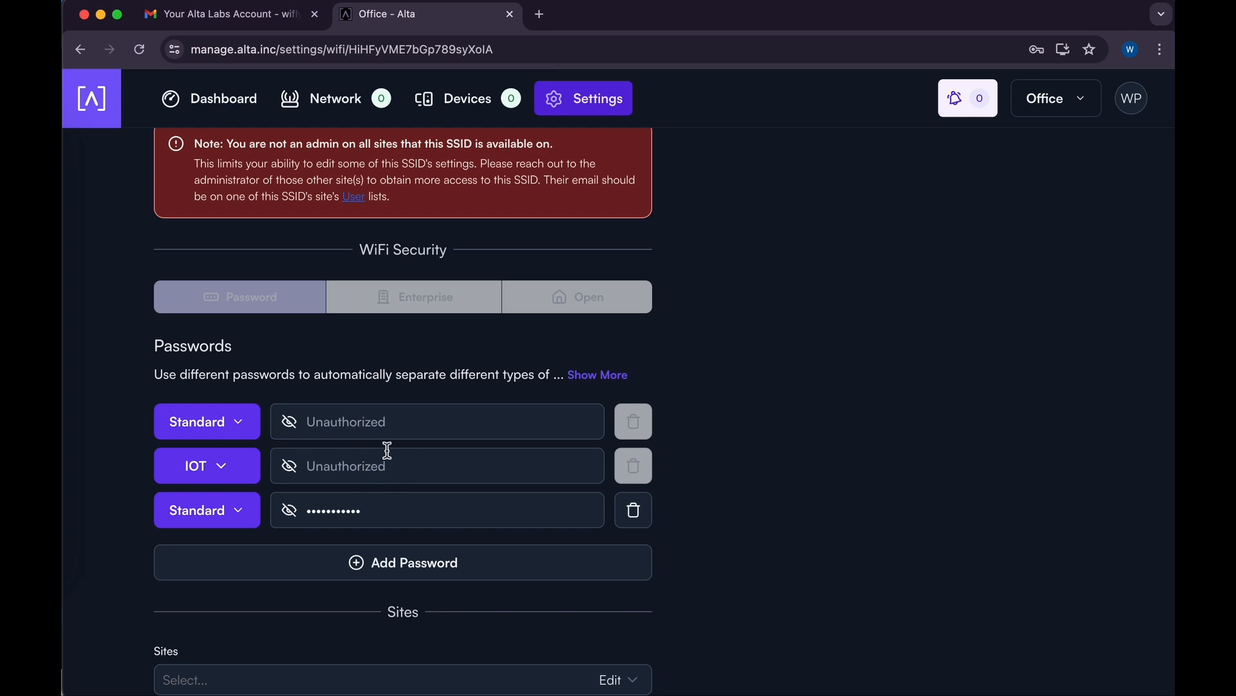
click(290, 512)
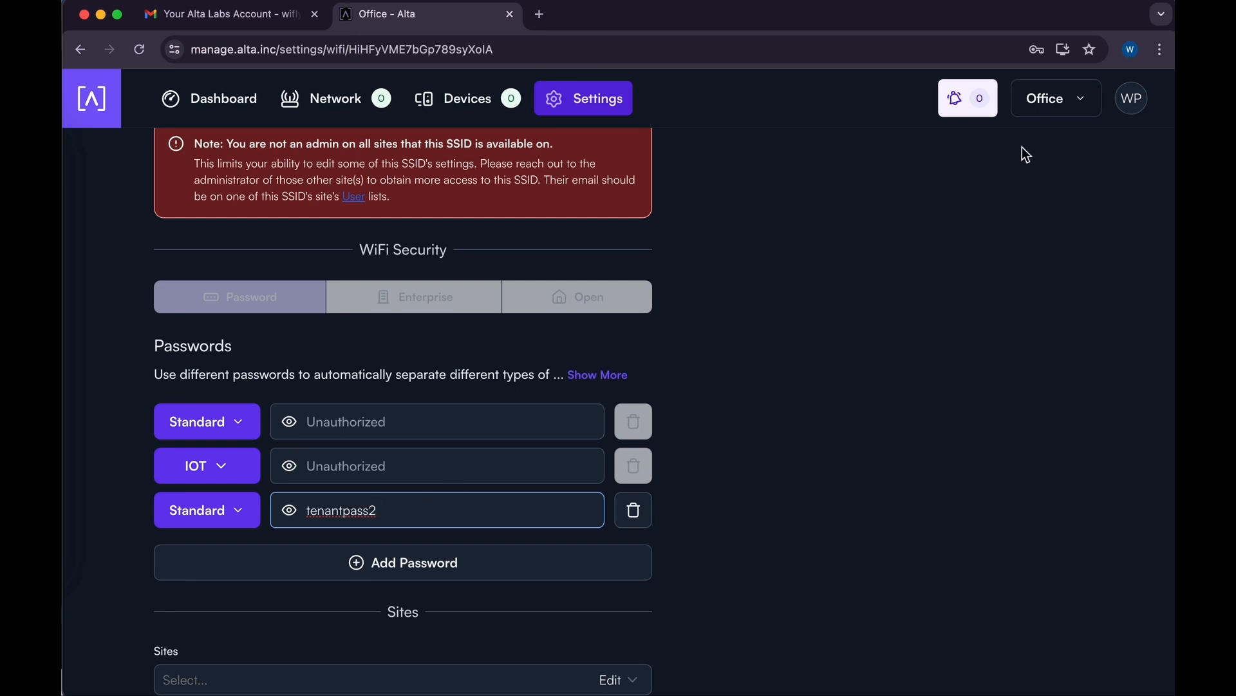
click(1133, 106)
Replace the last character of the third Standard OfficeNet password and save the WiFi settings.
click(1132, 108)
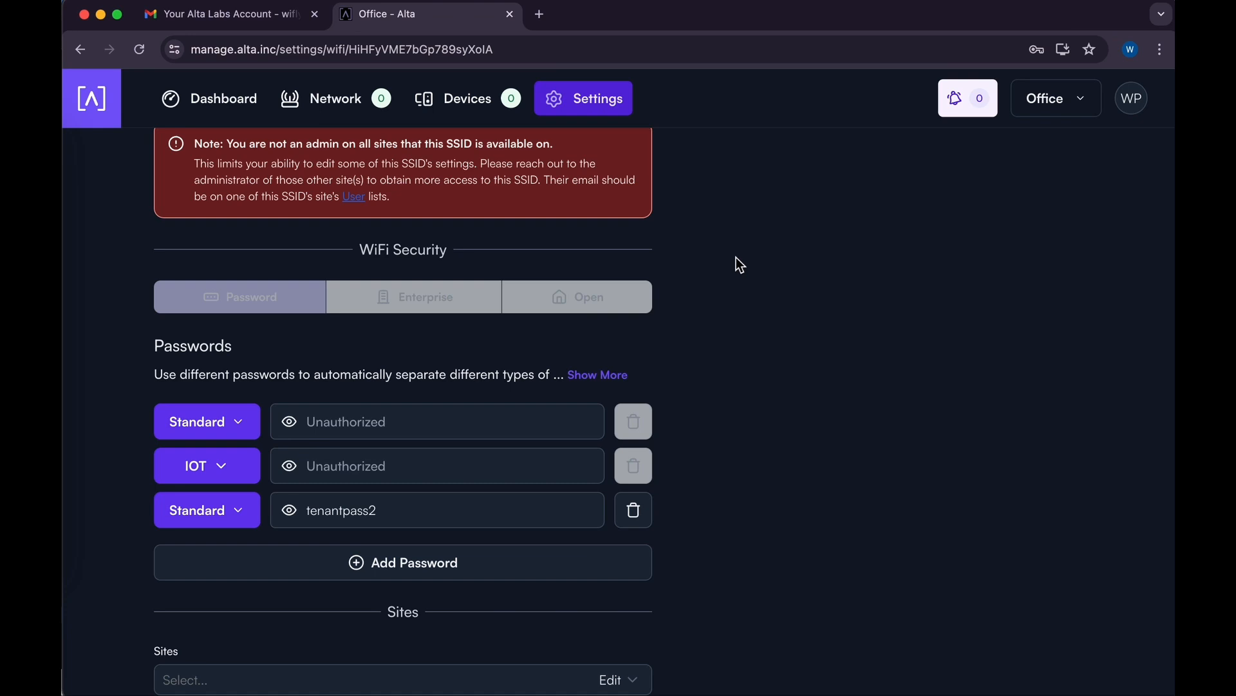
click(422, 513)
key(BackSpace)
text(3)
scroll(510, 502, down, 5)
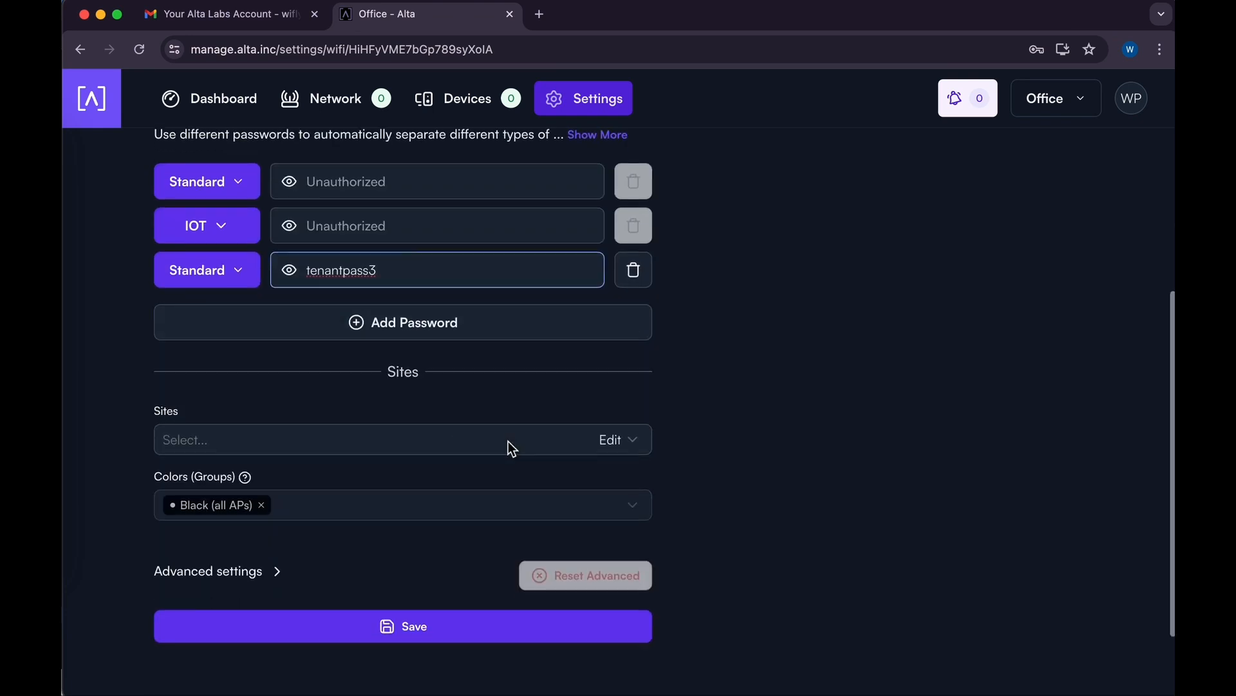
scroll(508, 441, down, 2)
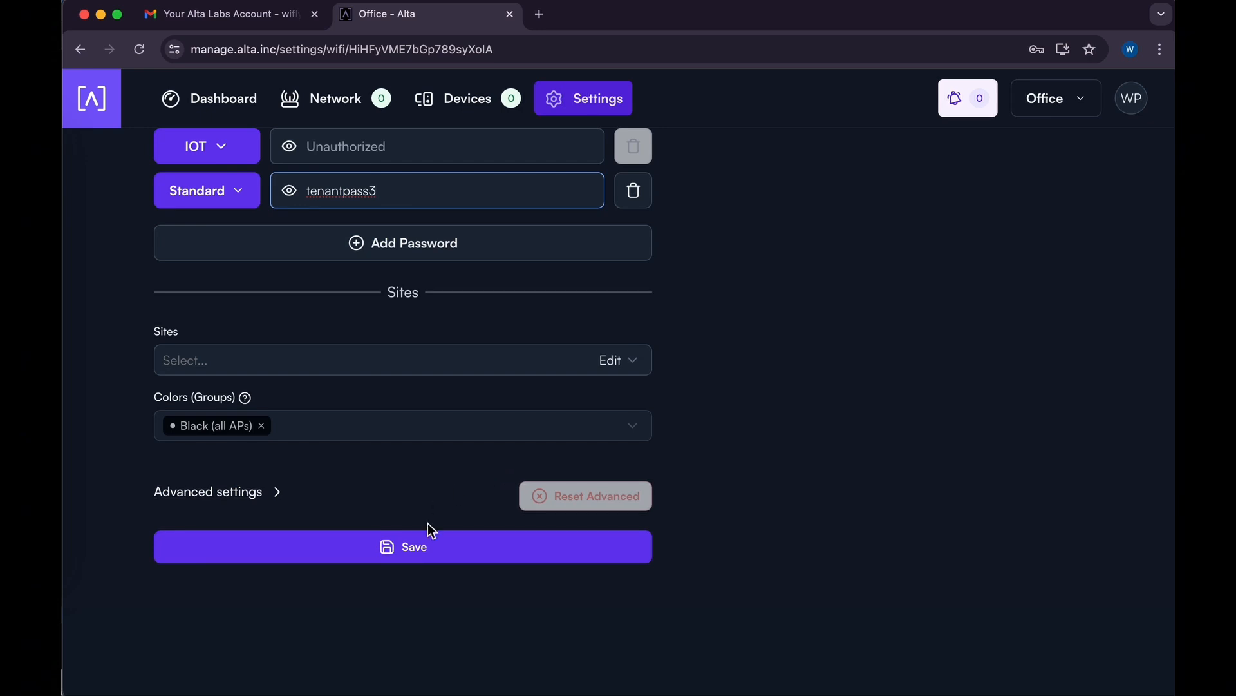
click(419, 549)
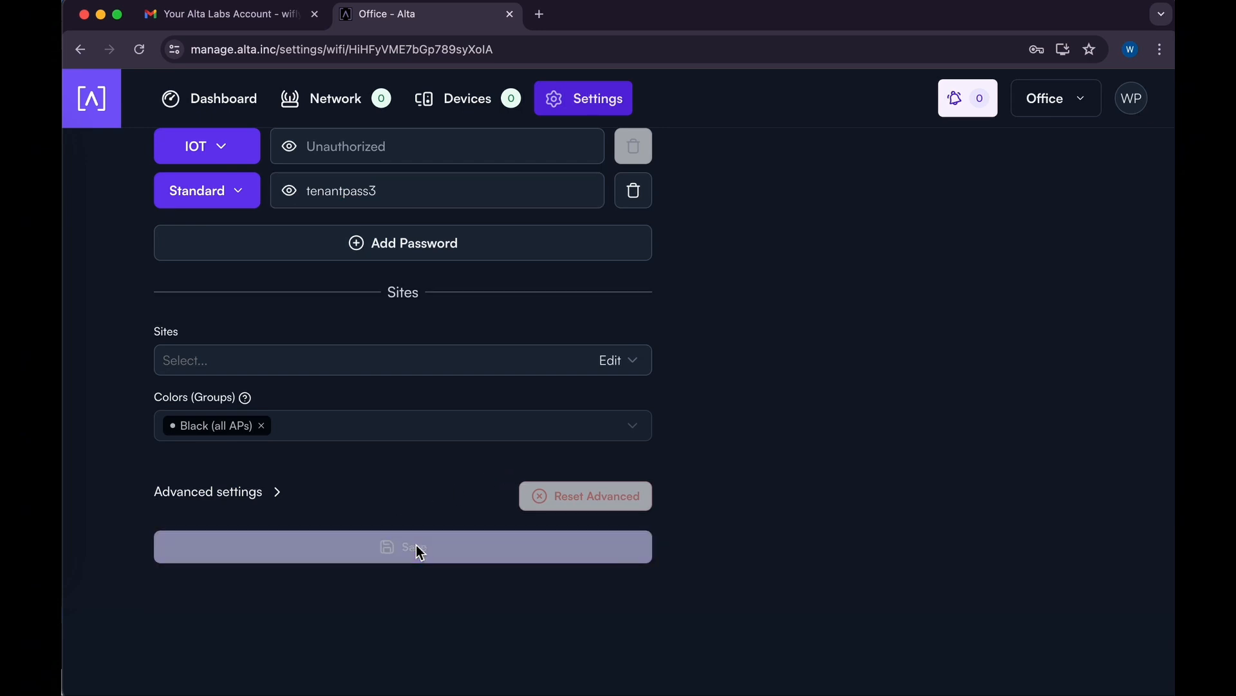
scroll(504, 436, up, 10)
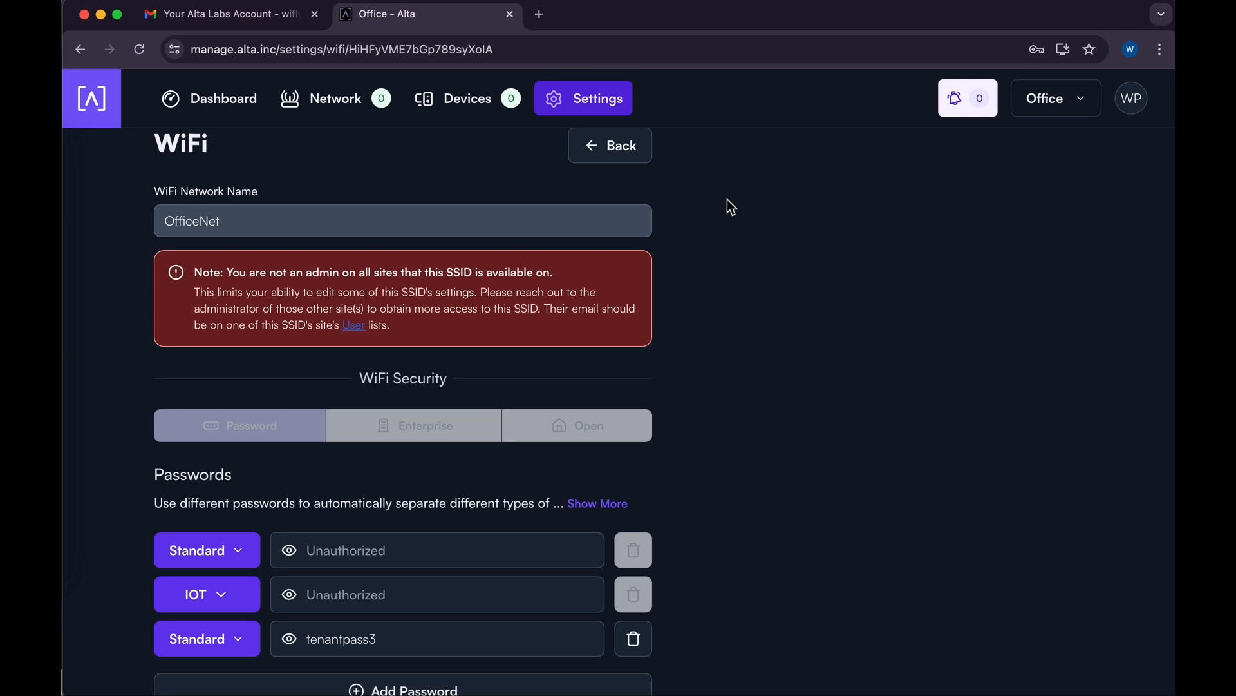
Switch to the PMS Home Base site and bring up its Users settings.
click(1040, 109)
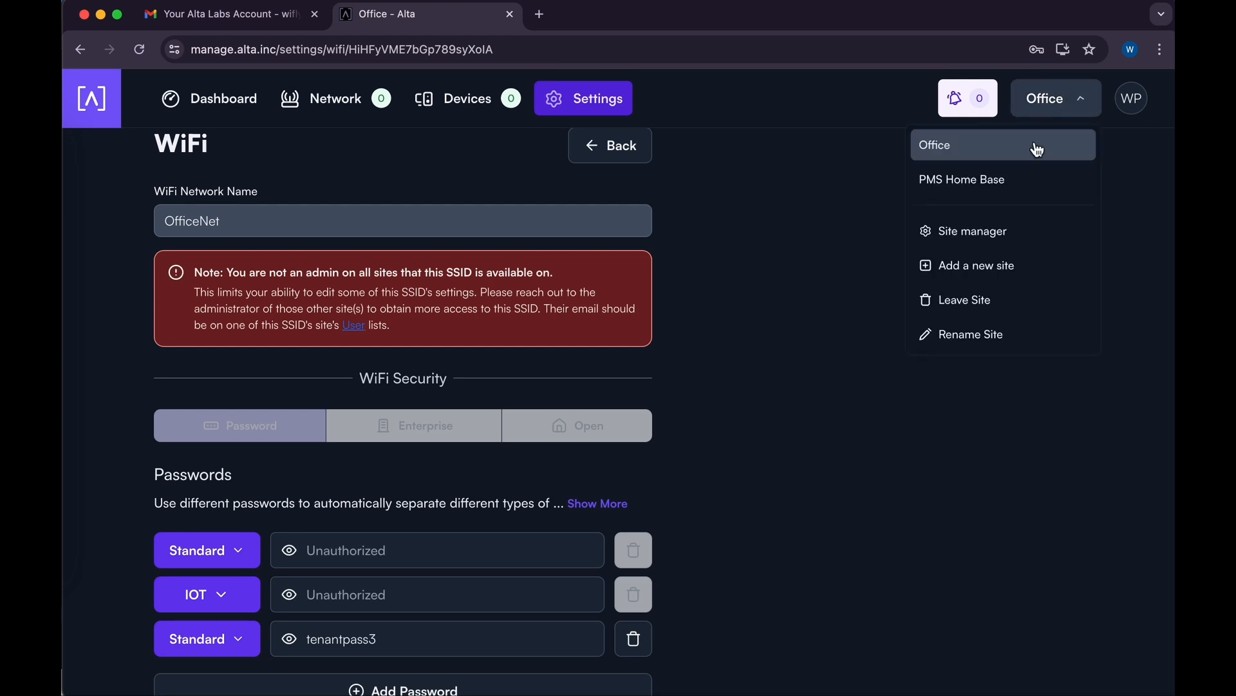
click(1013, 182)
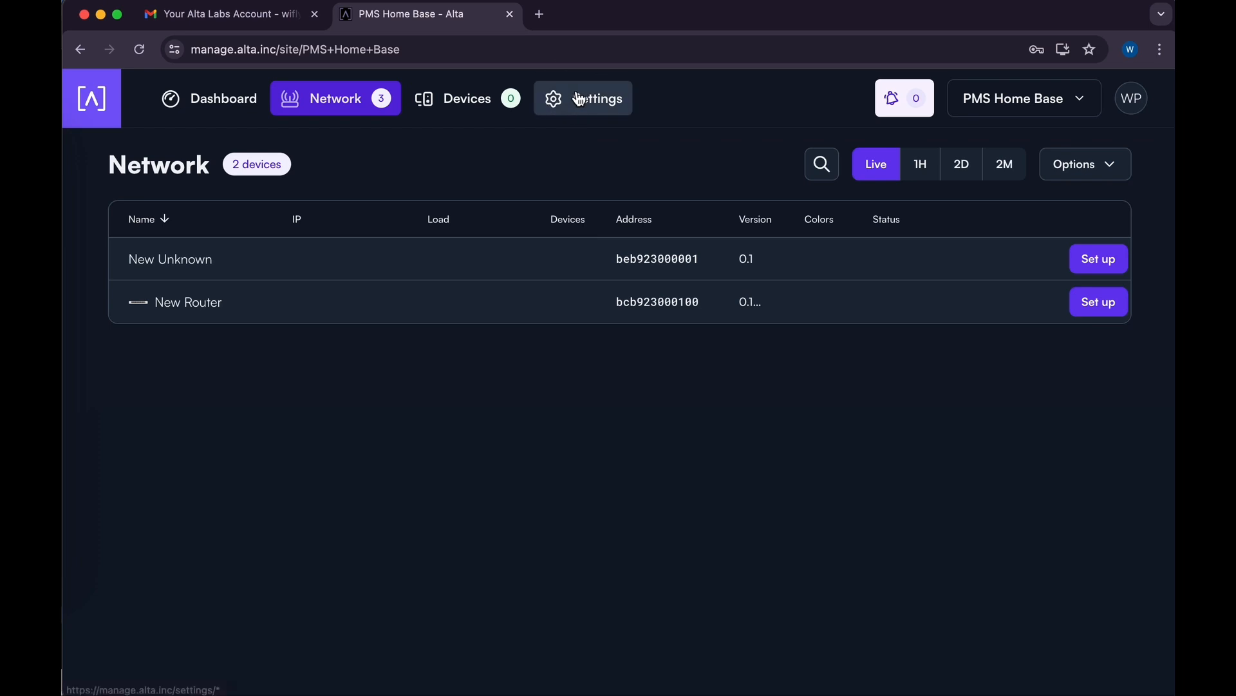
click(575, 98)
click(429, 232)
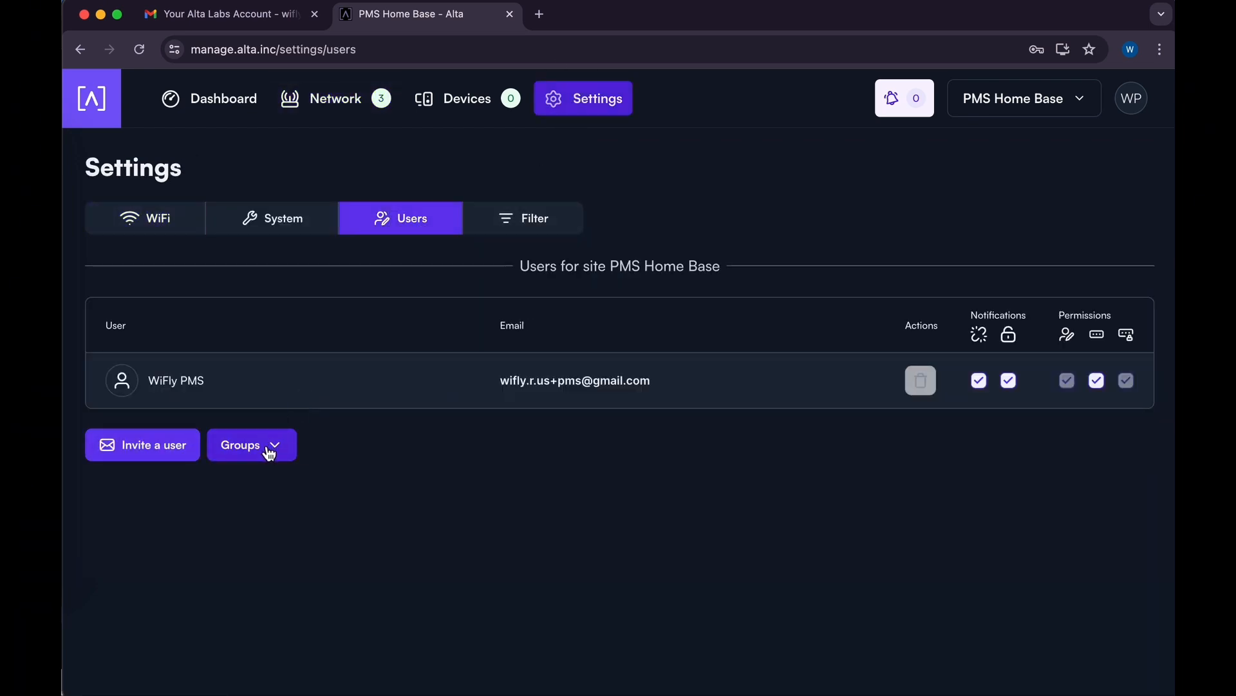
Filter users to the Assistants group and show its two member e-mail addresses.
click(268, 450)
click(277, 396)
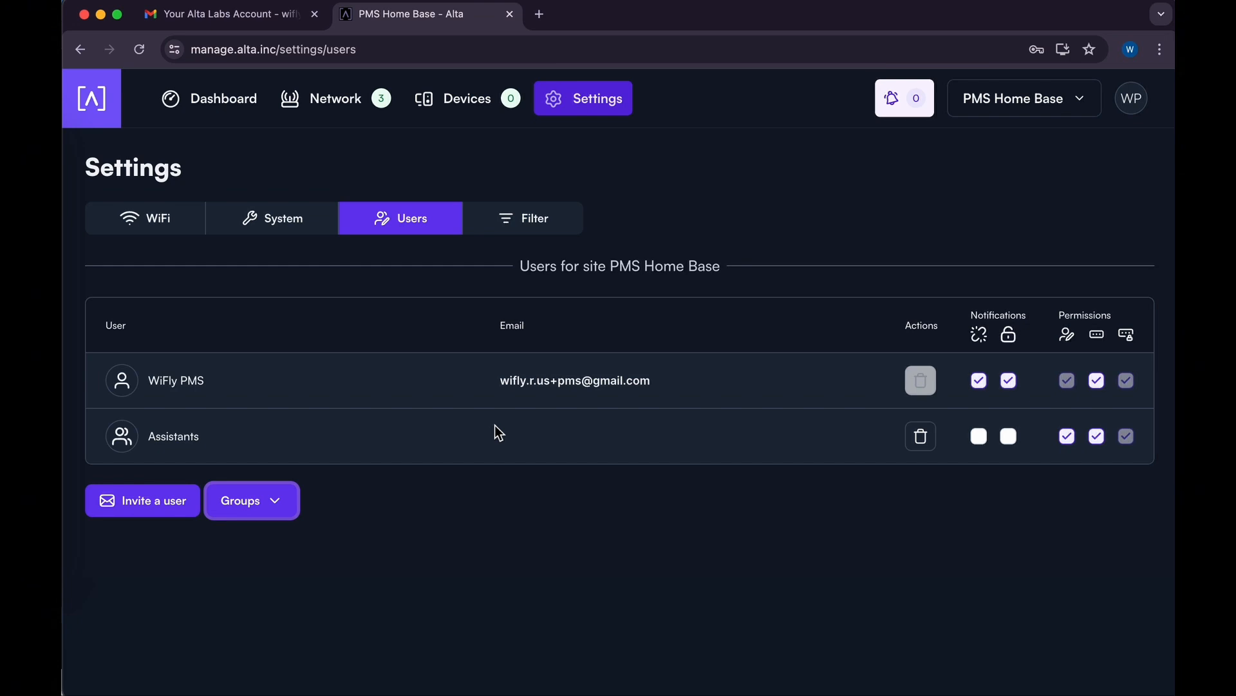
click(122, 436)
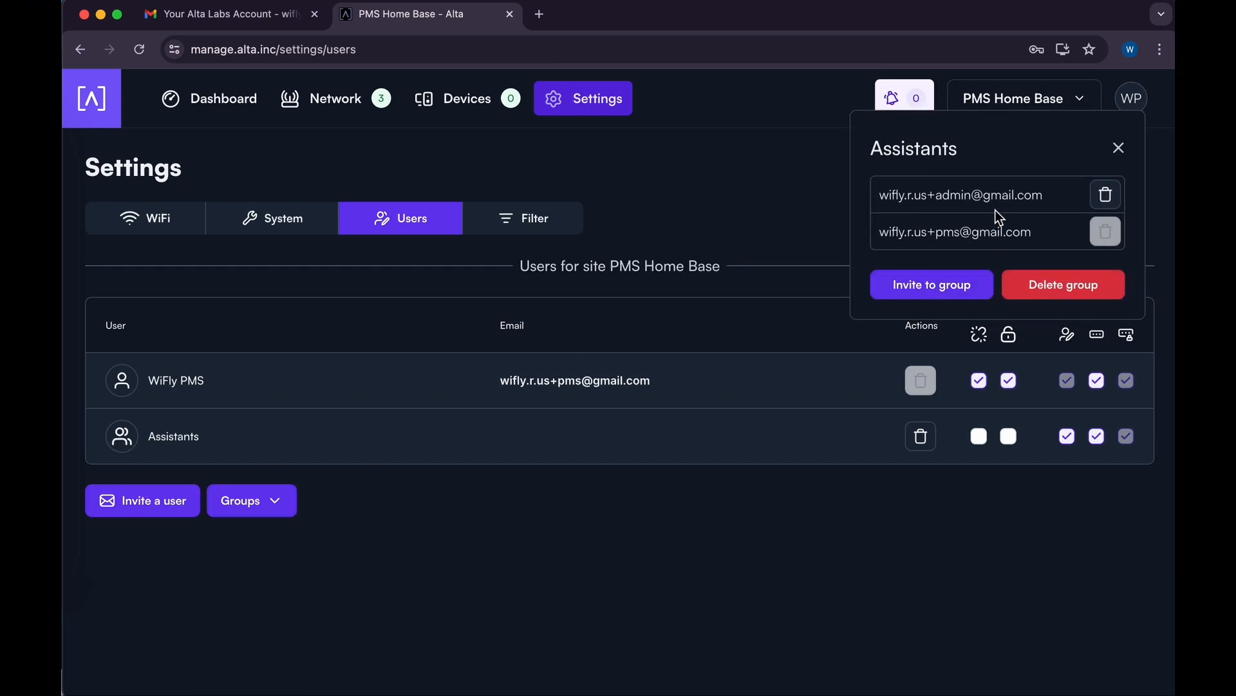